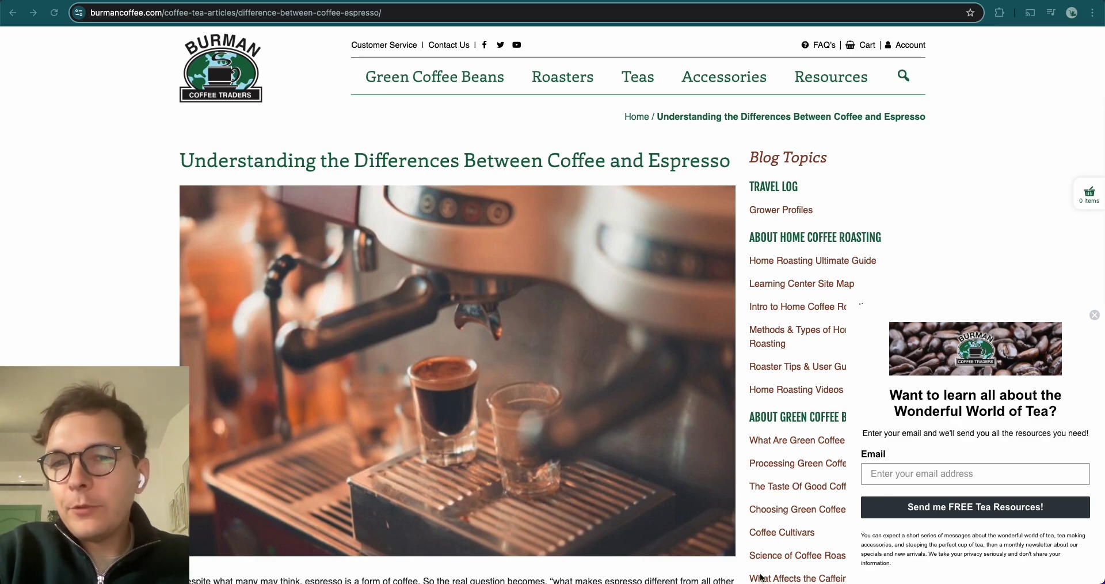
- Close the tea-resources email signup popup on the coffee versus espresso article
left_click(1097, 316)
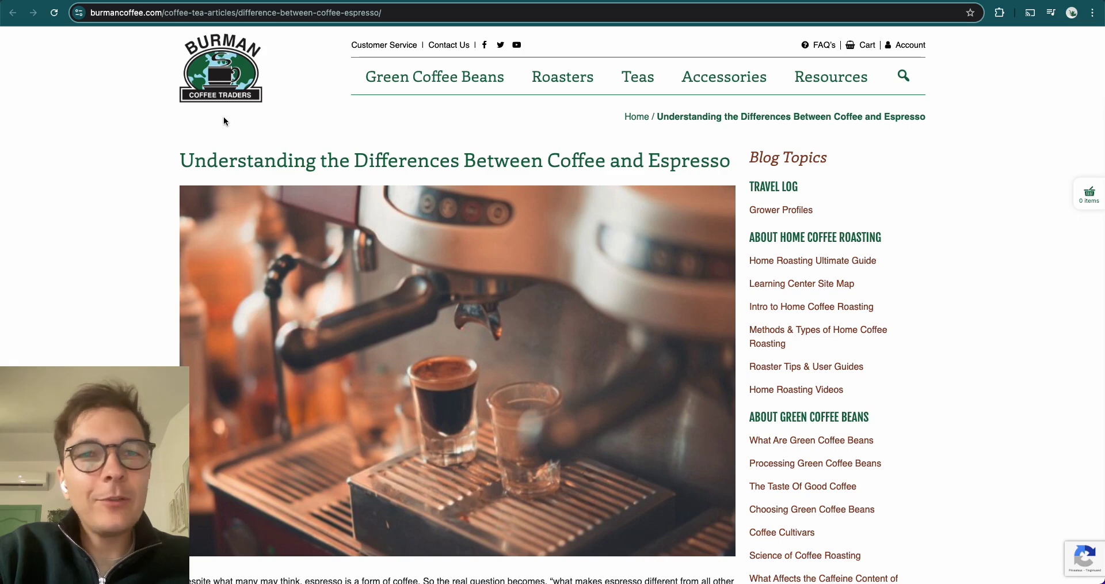
scroll(108, 223, "down", 2)
scroll(108, 222, "up", 2)
scroll(109, 222, "down", 1)
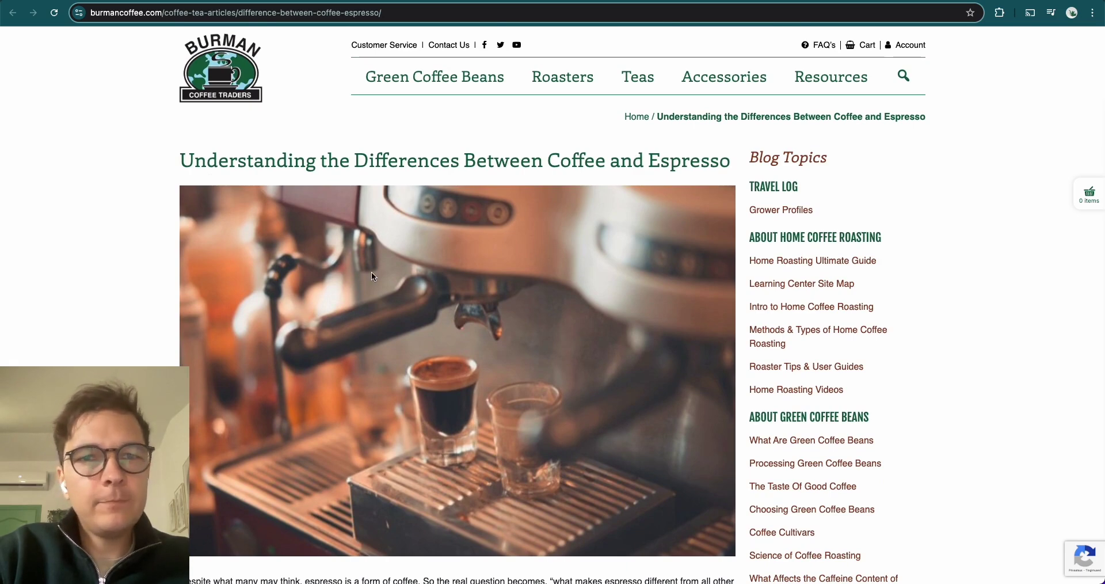
mouse_move(638, 76)
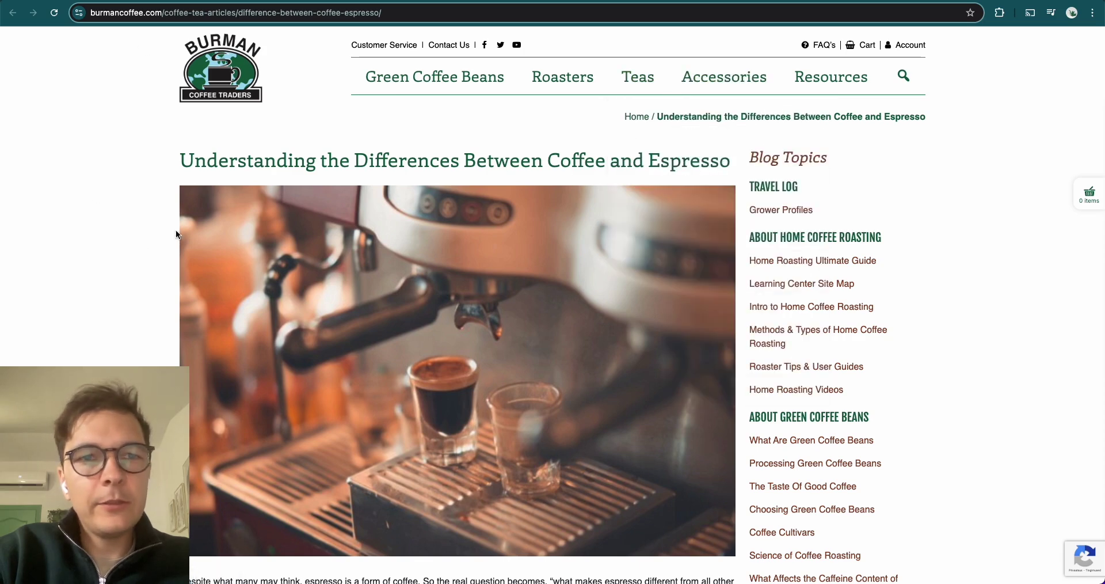
- Scroll down through the coffee versus espresso article's sections
scroll(133, 267, "down", 9)
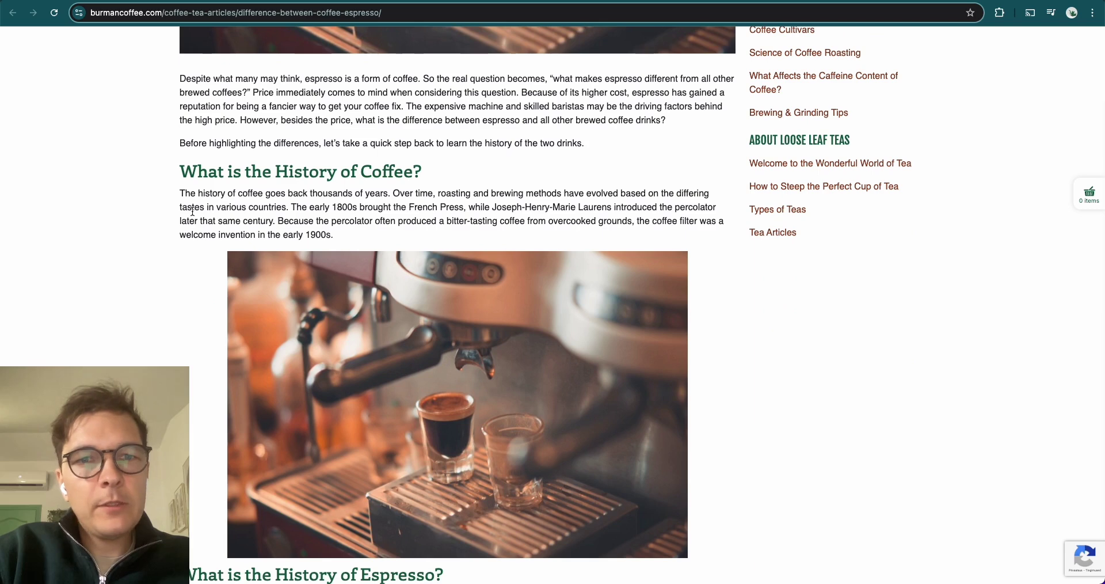
scroll(315, 181, "down", 3)
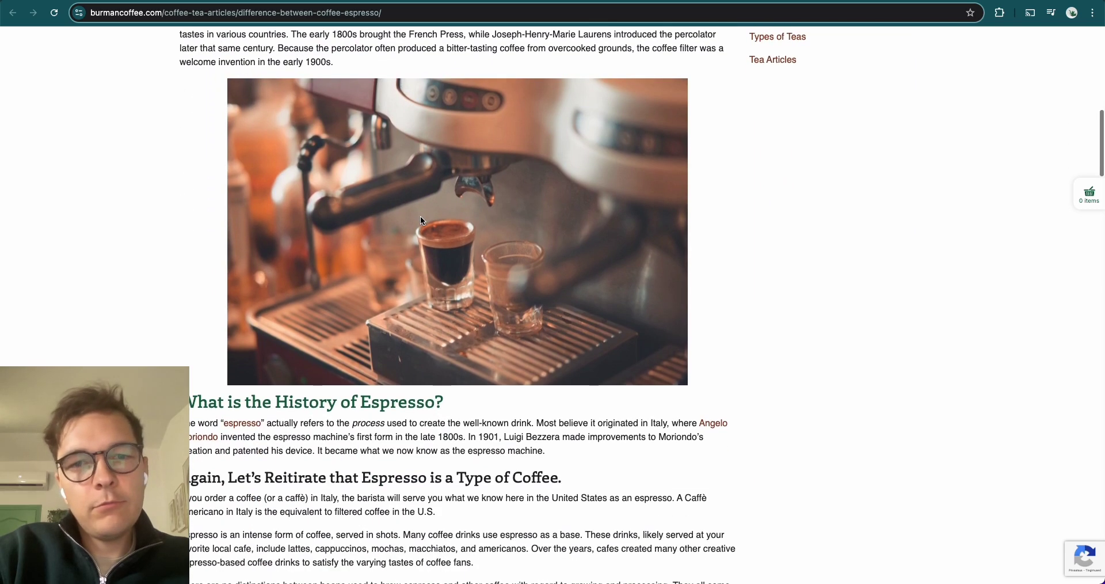
scroll(421, 218, "down", 4)
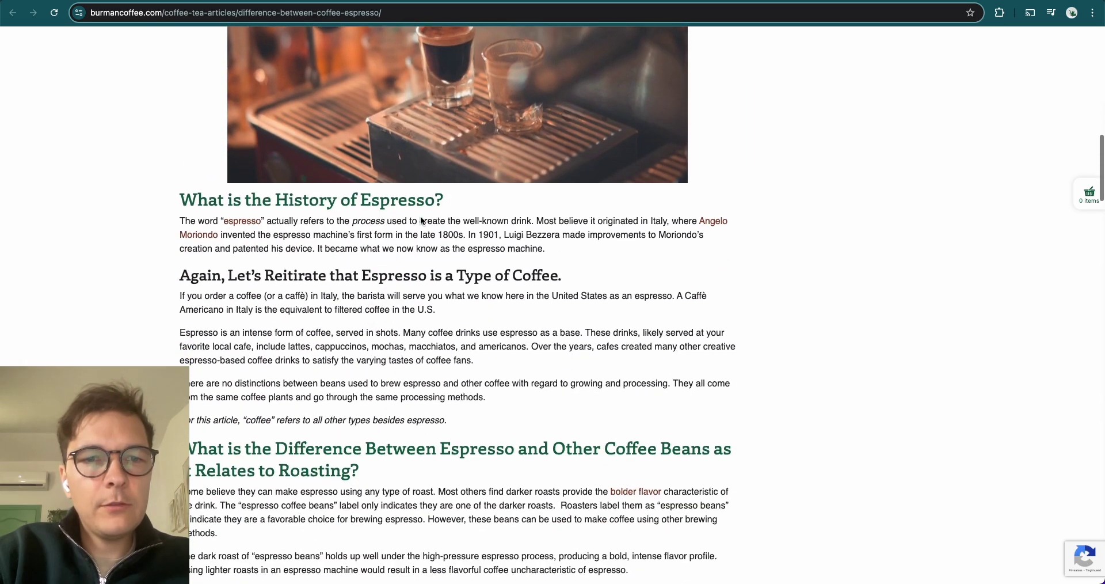
scroll(427, 265, "down", 15)
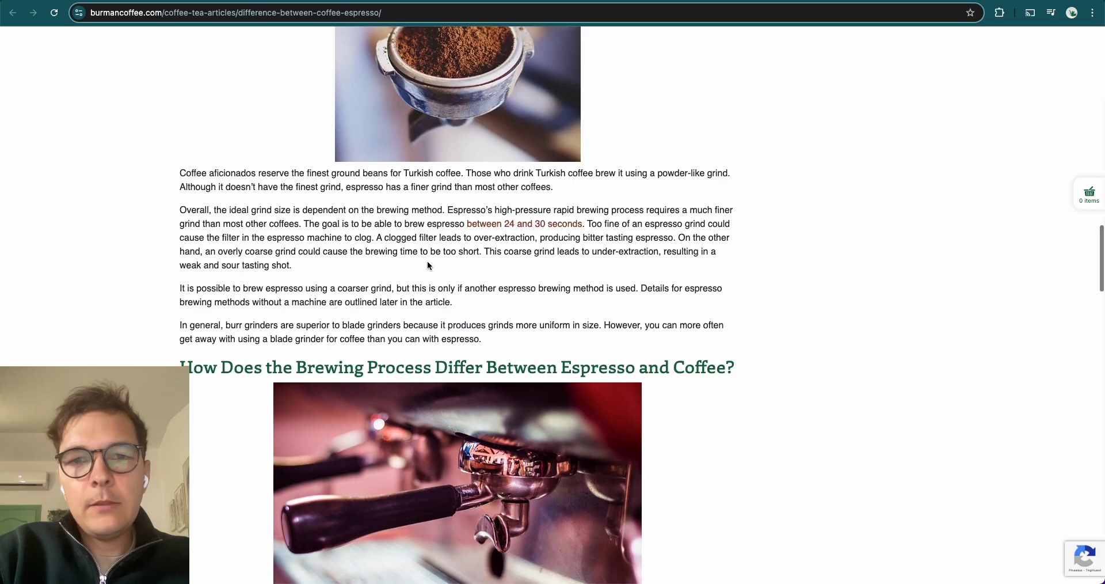
scroll(427, 265, "down", 15)
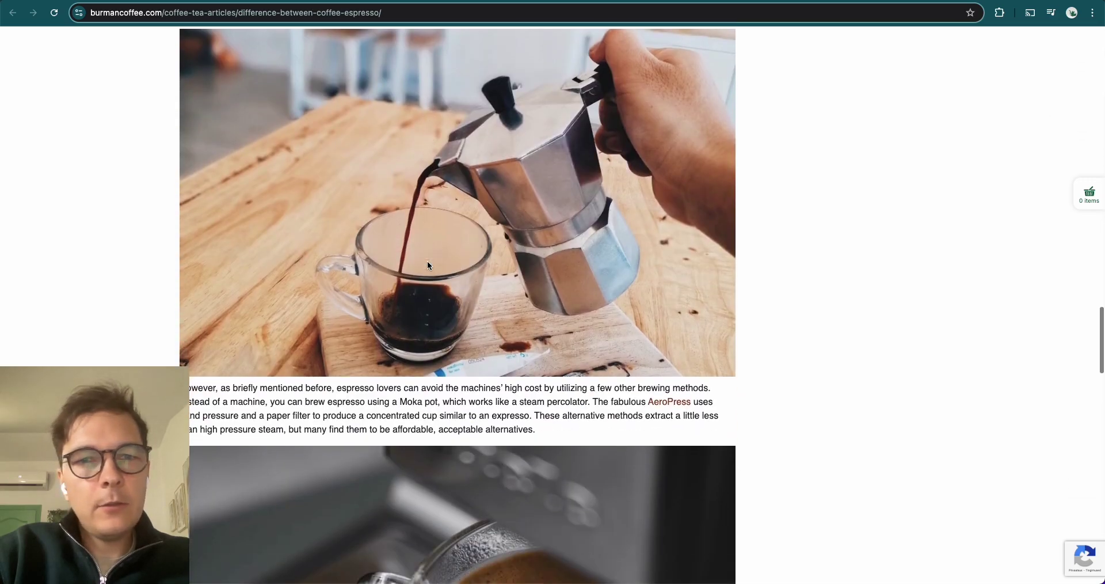
scroll(427, 265, "down", 5)
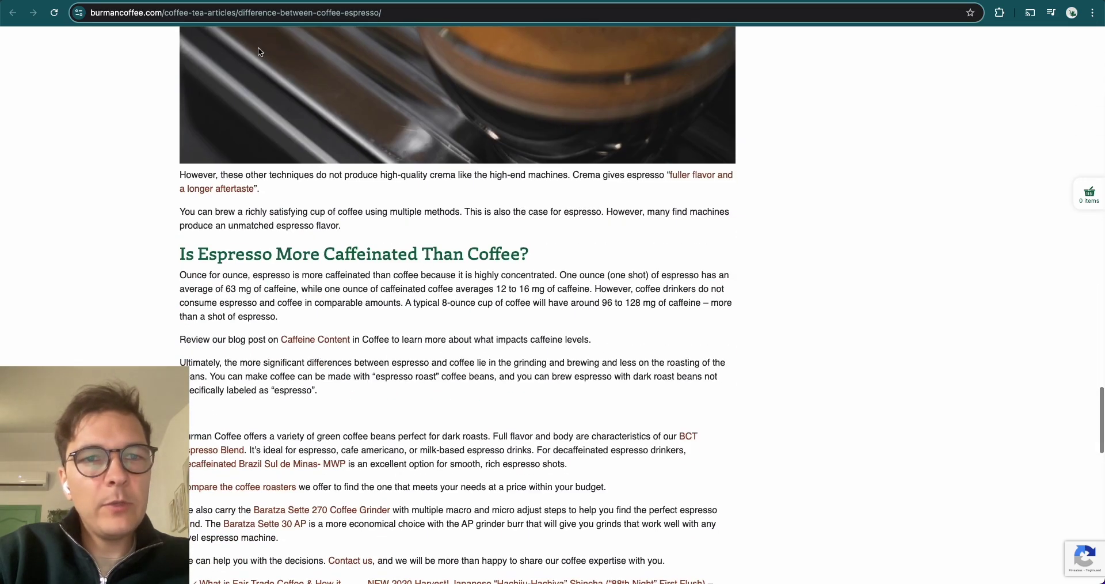
scroll(333, 198, "down", 3)
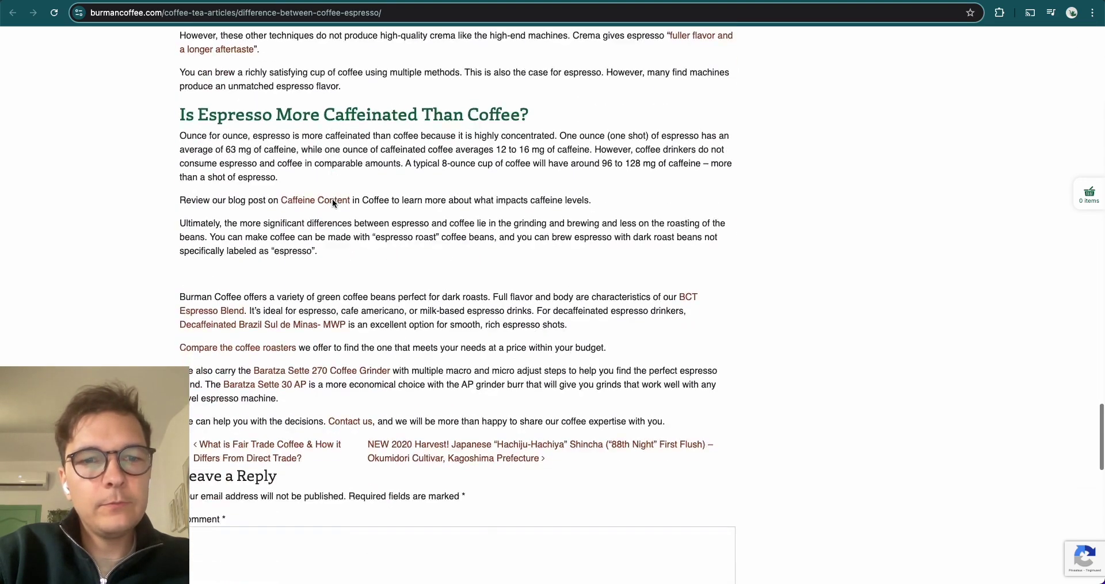
- Return to the top of the article and select a passage of its intro text
key("Home")
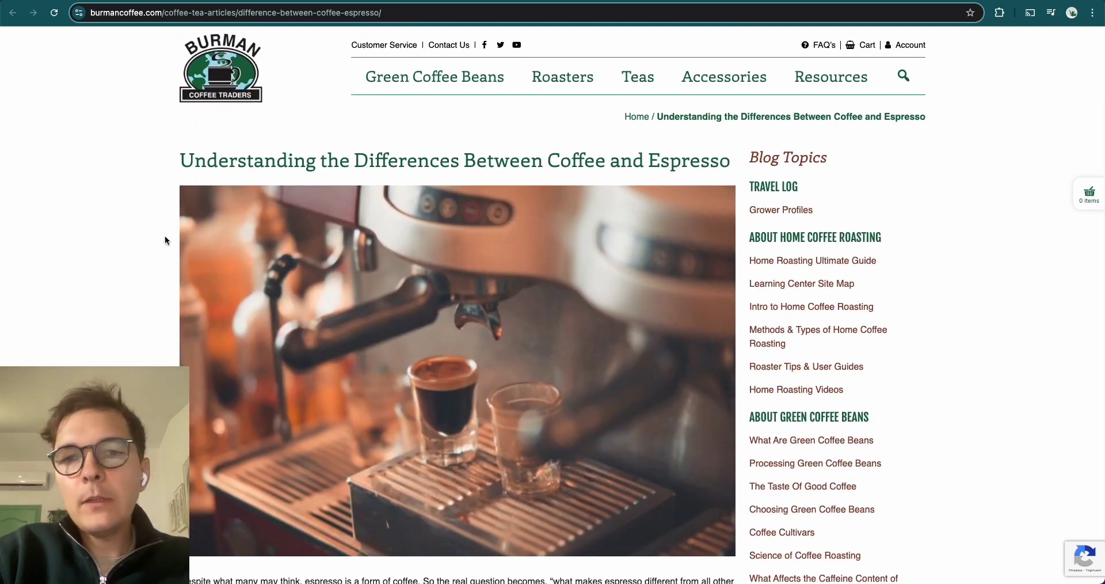
scroll(165, 240, "down", 6)
scroll(164, 240, "up", 4)
scroll(395, 257, "down", 4)
left_click_drag(338, 248, 471, 288)
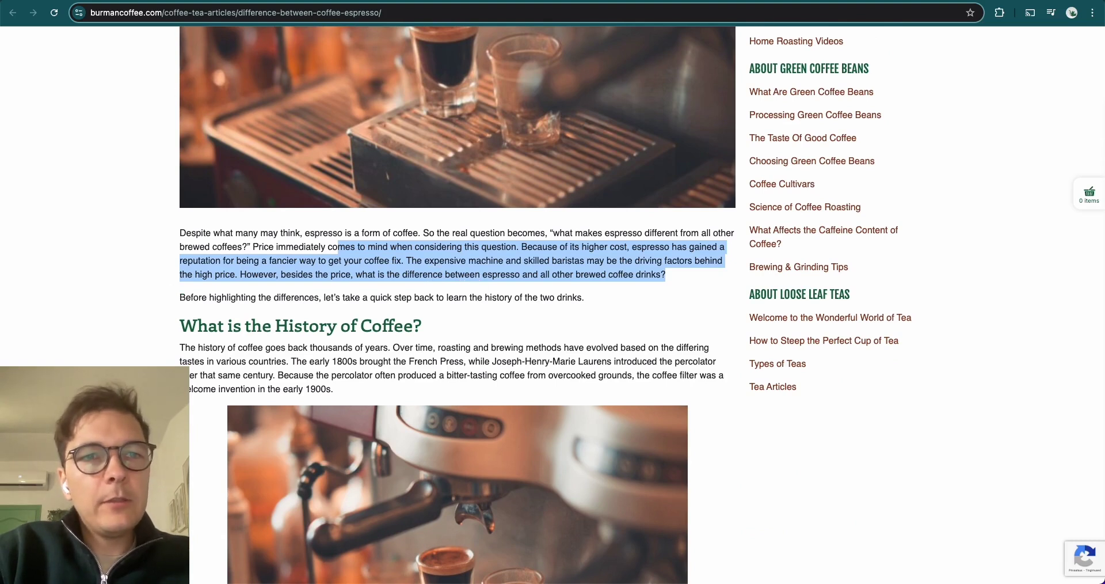
- Back in Top pages, highlight the 0 traffic value of the difference-between-coffee-espresso row
key("super+w")
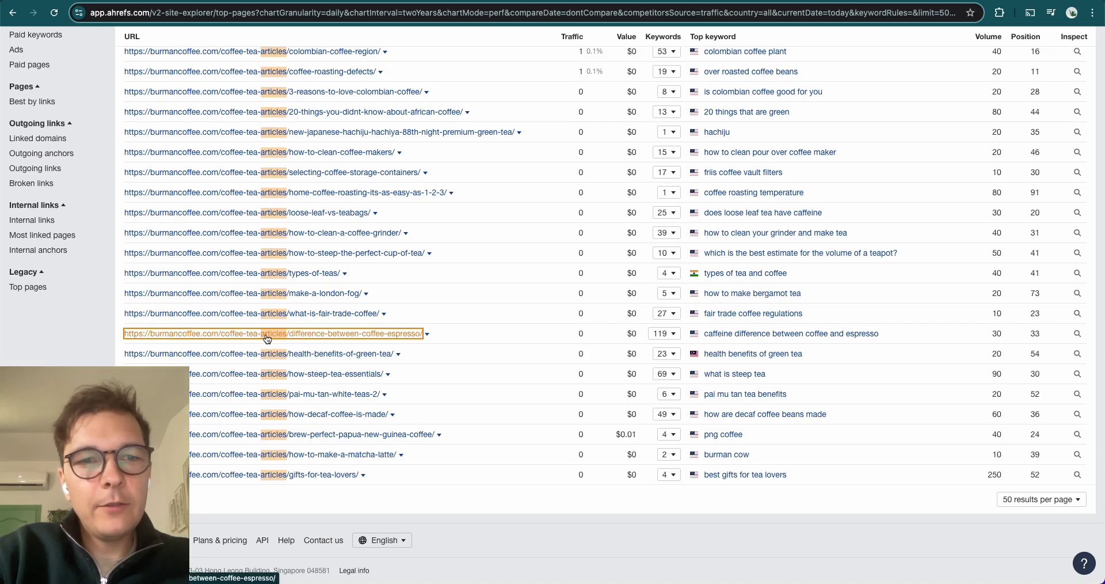
scroll(443, 327, "up", 5, "ctrl")
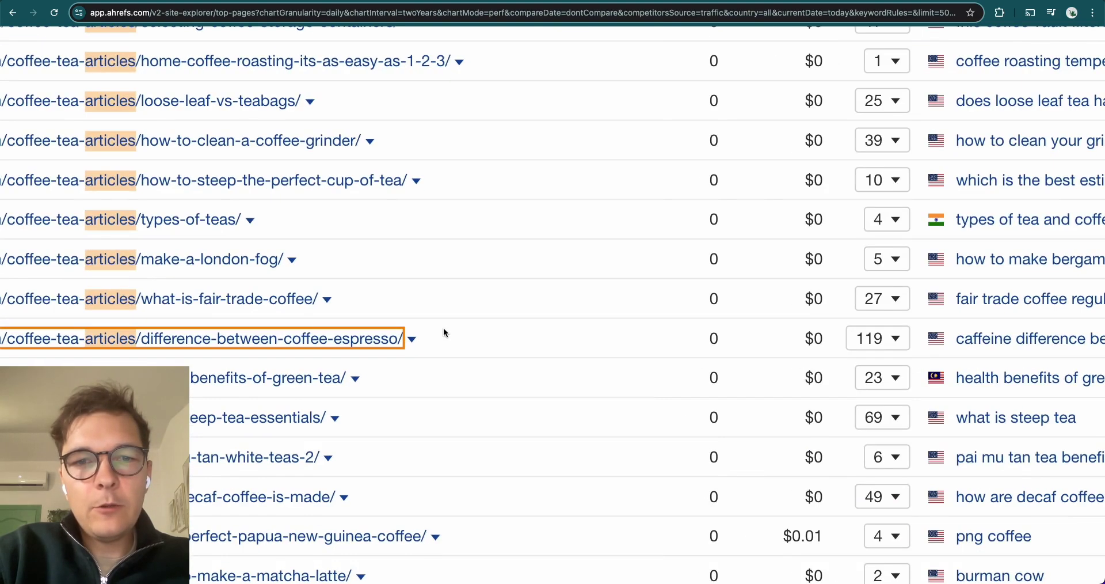
scroll(455, 341, "right", 5)
left_click_drag(657, 334, 706, 332)
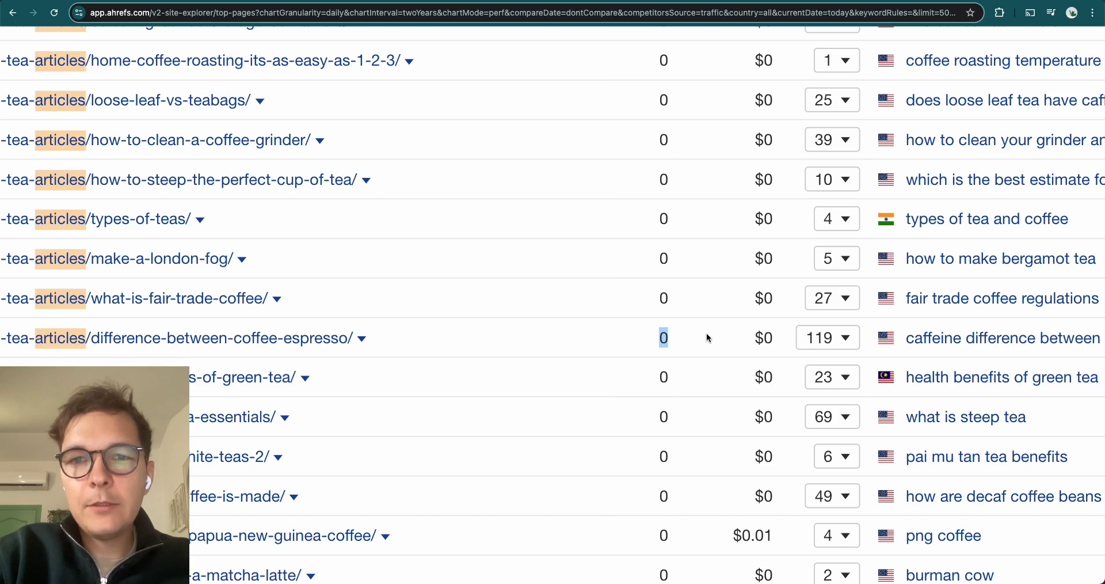
scroll(707, 333, "down", 5)
scroll(706, 333, "up", 3)
scroll(651, 340, "up", 5)
scroll(652, 341, "right", 1)
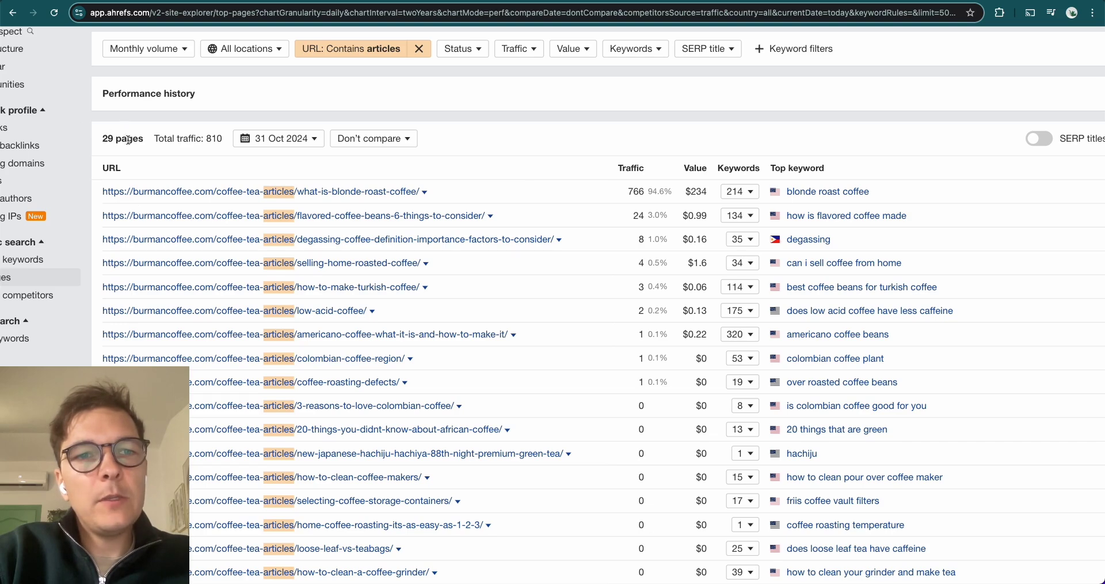
- Highlight the blonde-roast article's 766 traffic in the first row, then scroll the table
scroll(447, 168, "down", 1)
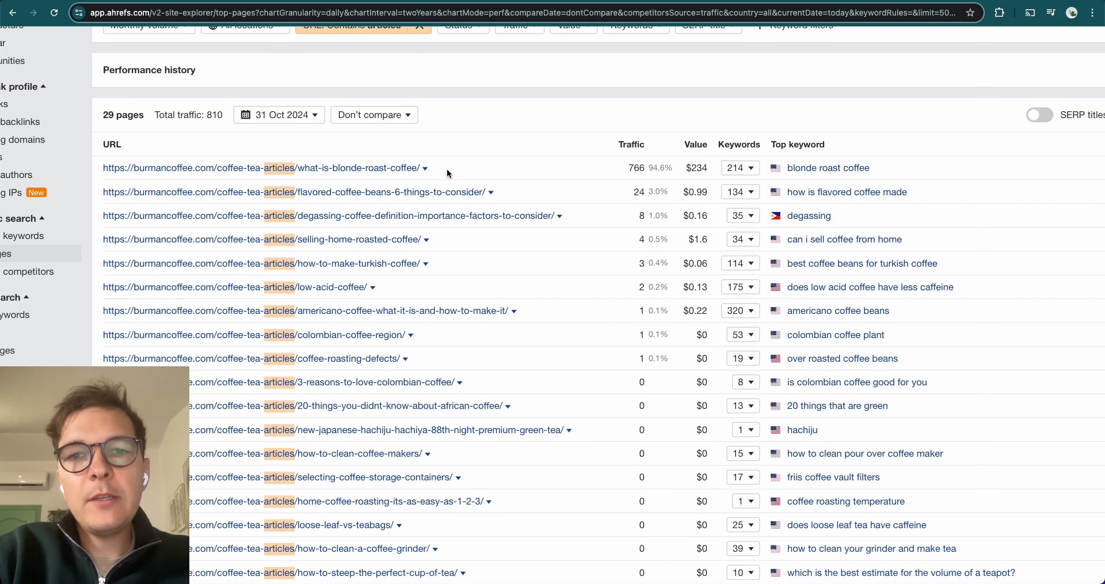
double_click(636, 167)
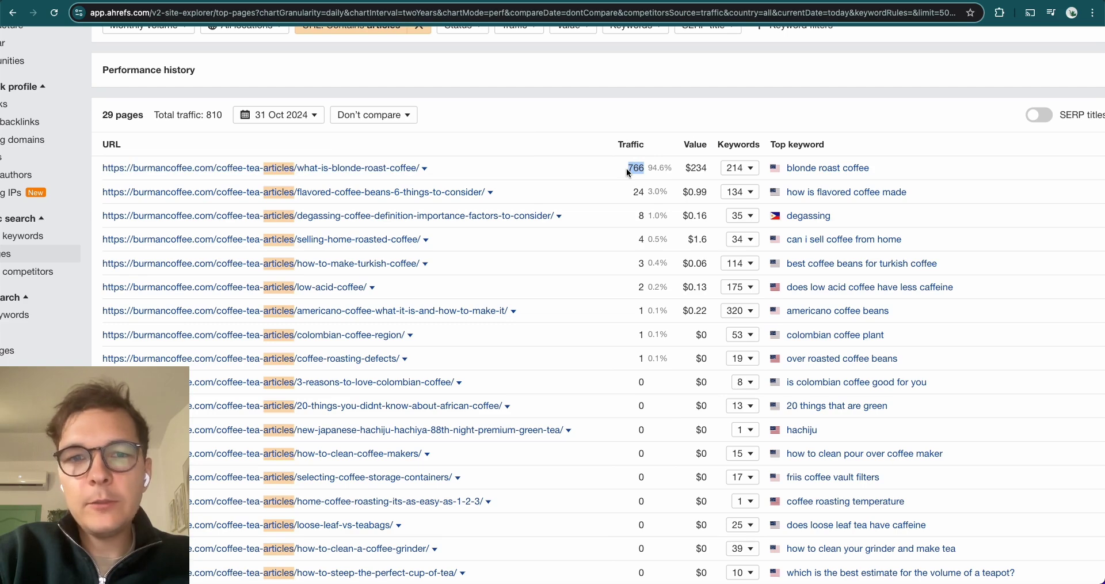
scroll(627, 171, "down", 1)
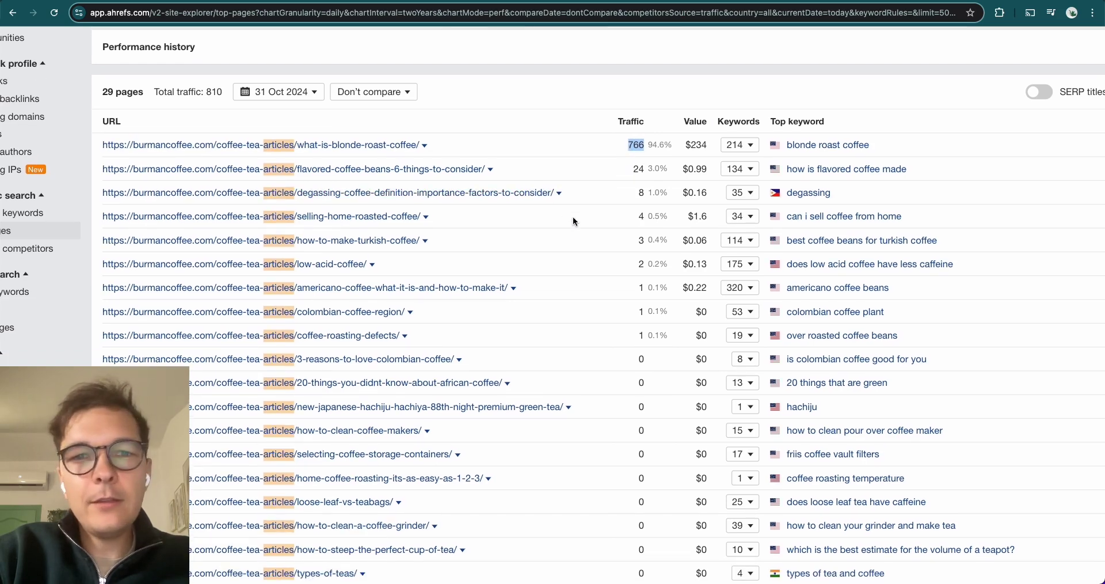
scroll(573, 220, "down", 6)
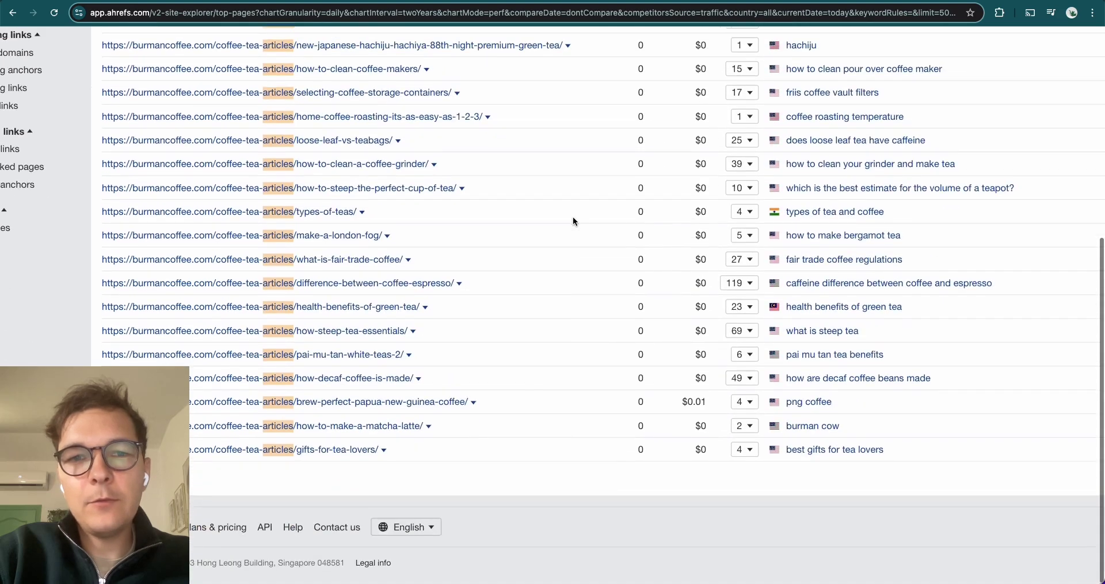
scroll(573, 220, "up", 8)
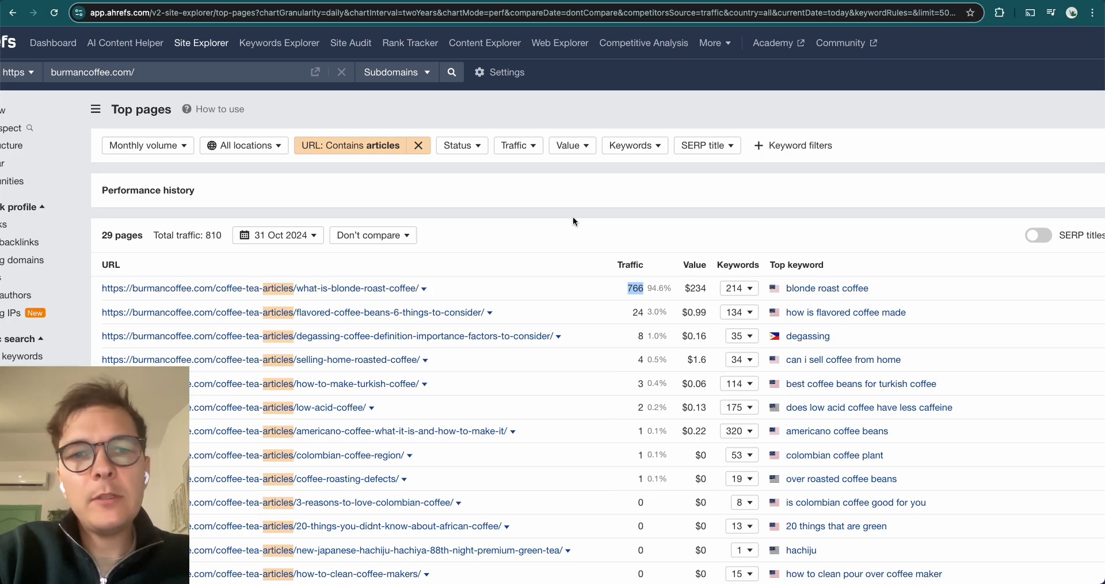
scroll(573, 220, "down", 1)
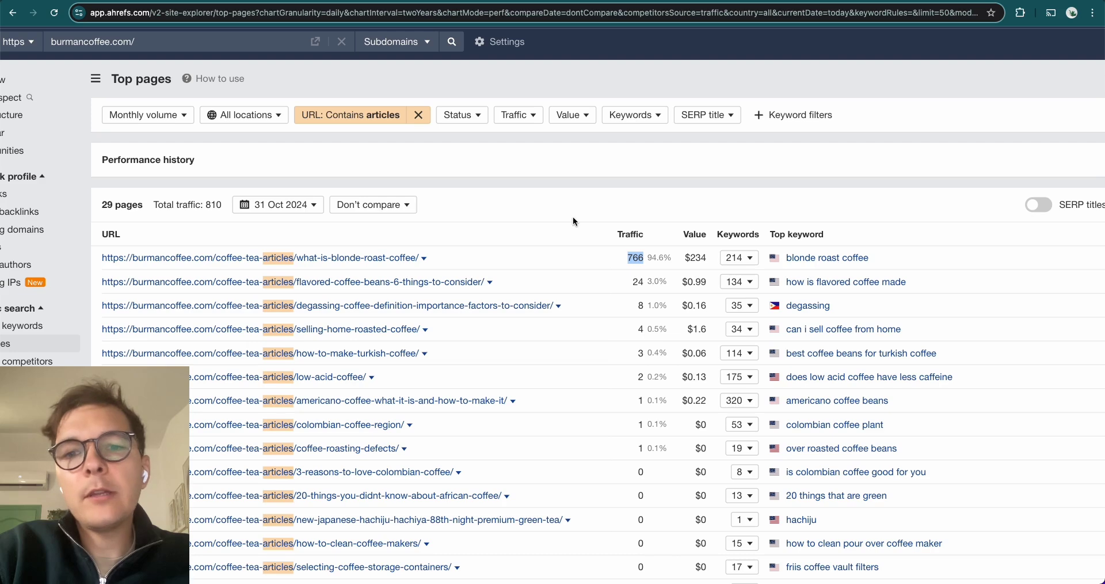
scroll(572, 220, "down", 7)
scroll(518, 295, "up", 8)
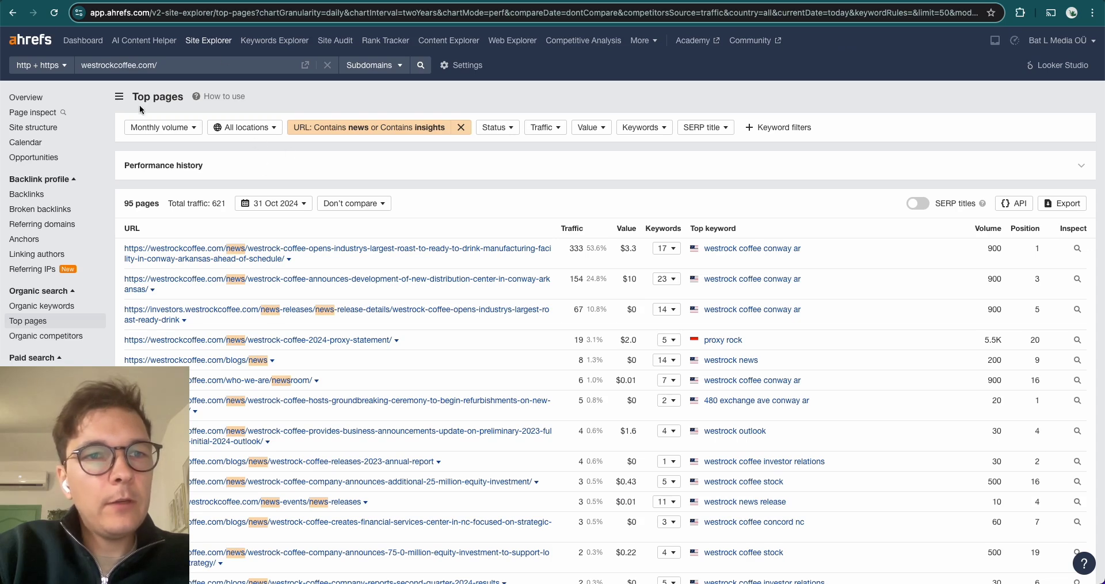
- Scroll through the Top pages table, reaching the dailyrisecoffee.com US blogs report
scroll(470, 320, "down", 1)
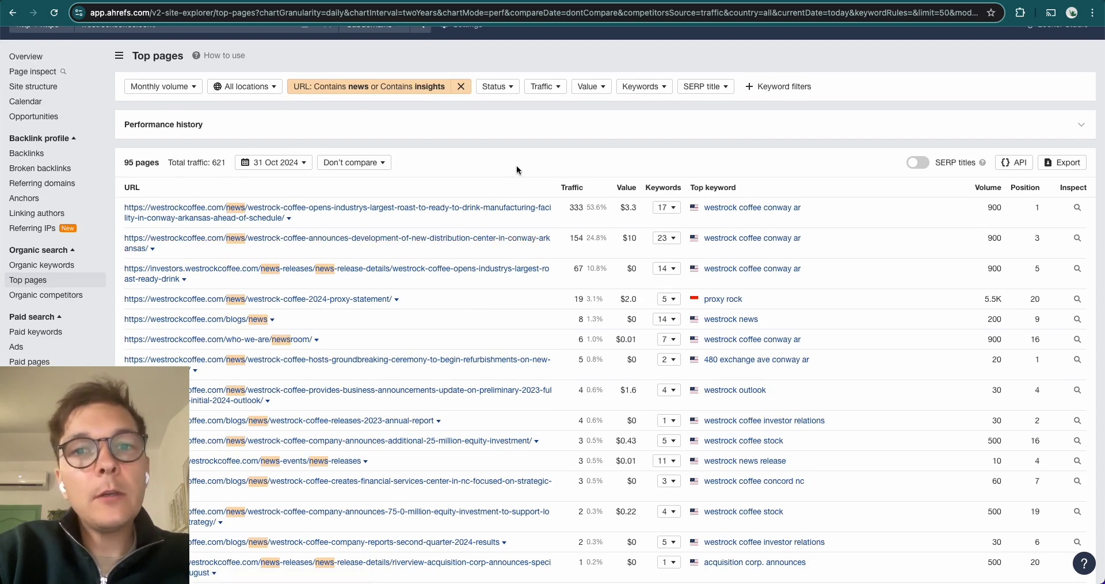
scroll(517, 164, "down", 1)
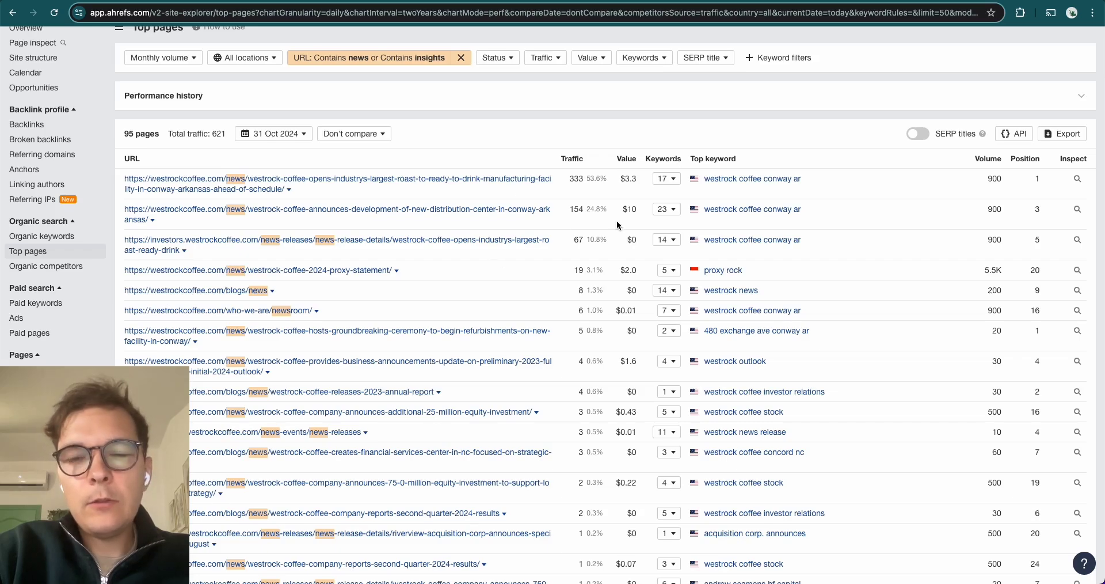
scroll(617, 222, "down", 4)
scroll(617, 219, "down", 10)
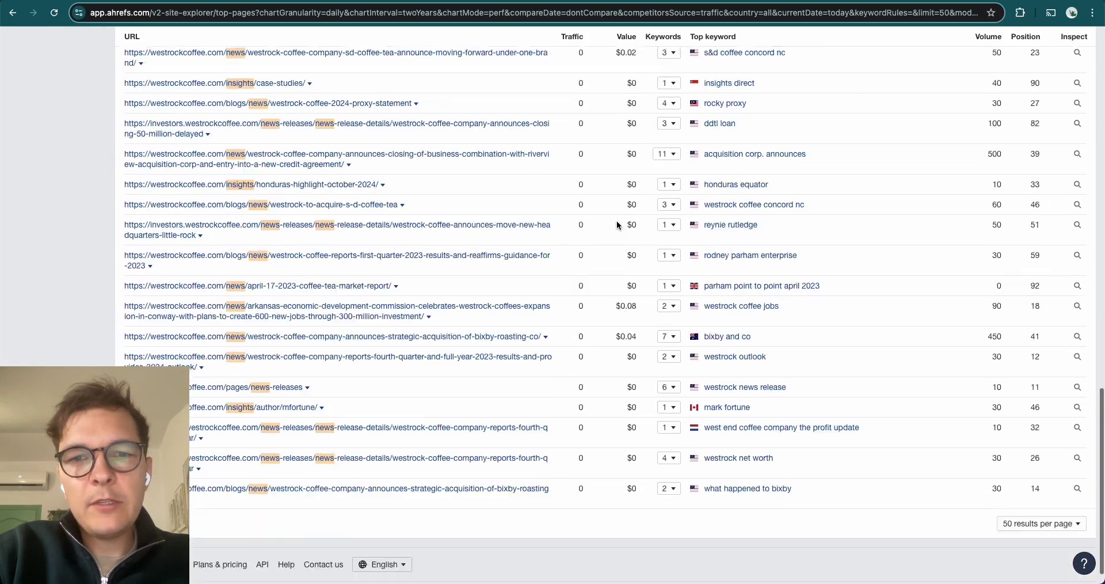
scroll(399, 302, "up", 20)
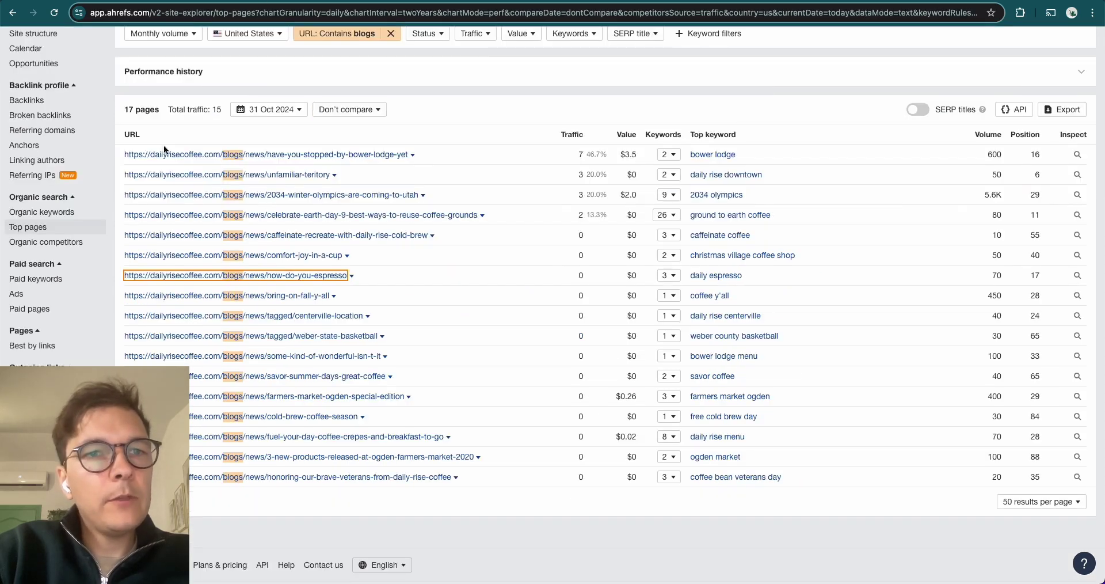
- Move from the dailyrisecoffee report to the koffeekult.com blogs report with 118 pages
scroll(163, 145, "up", 3)
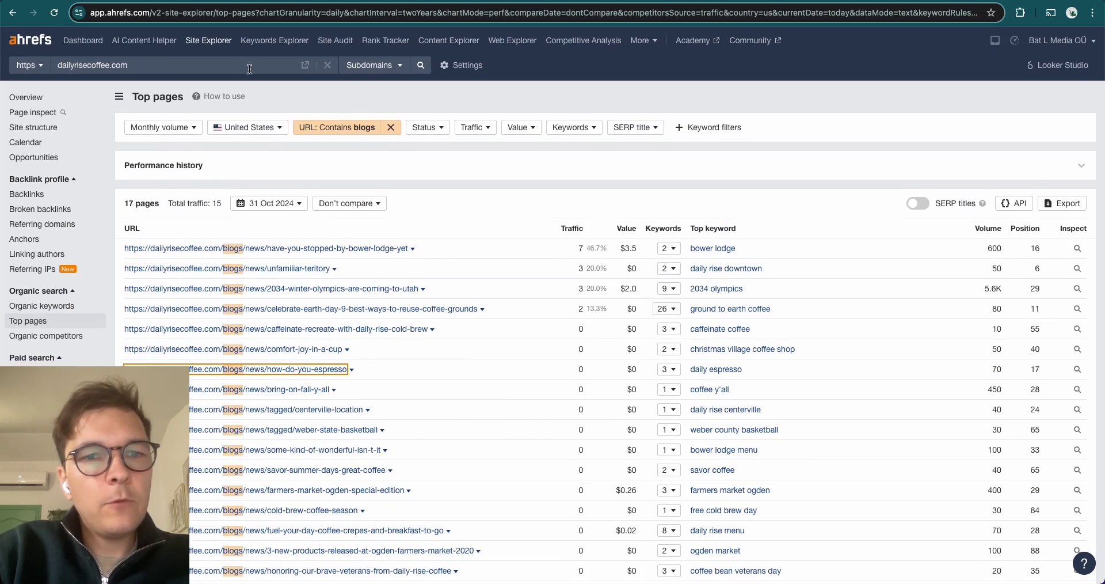
scroll(275, 133, "down", 1)
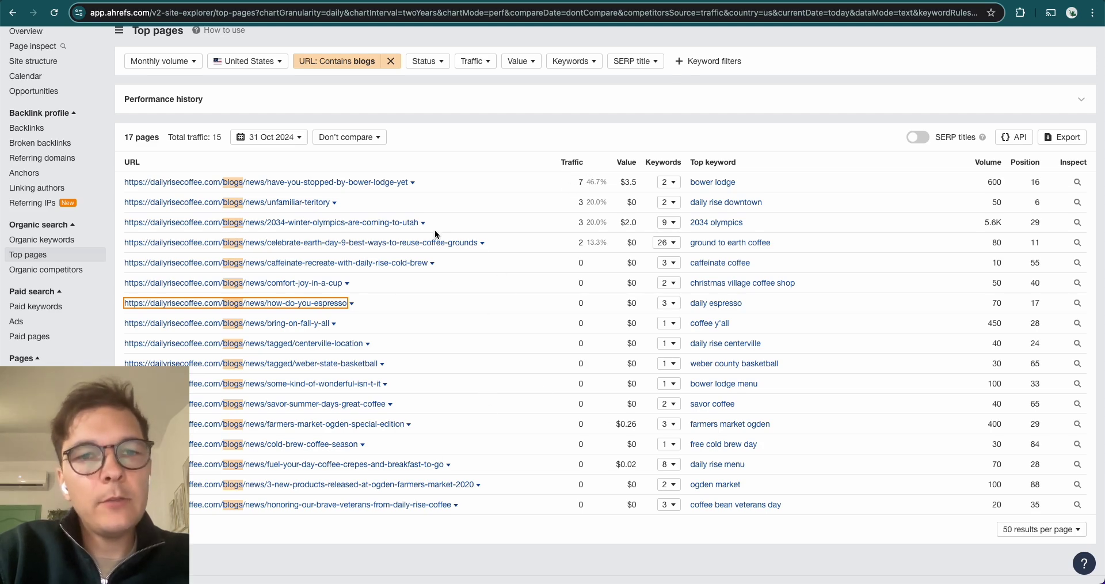
scroll(387, 117, "up", 2)
key("alt+Left")
scroll(254, 189, "up", 5)
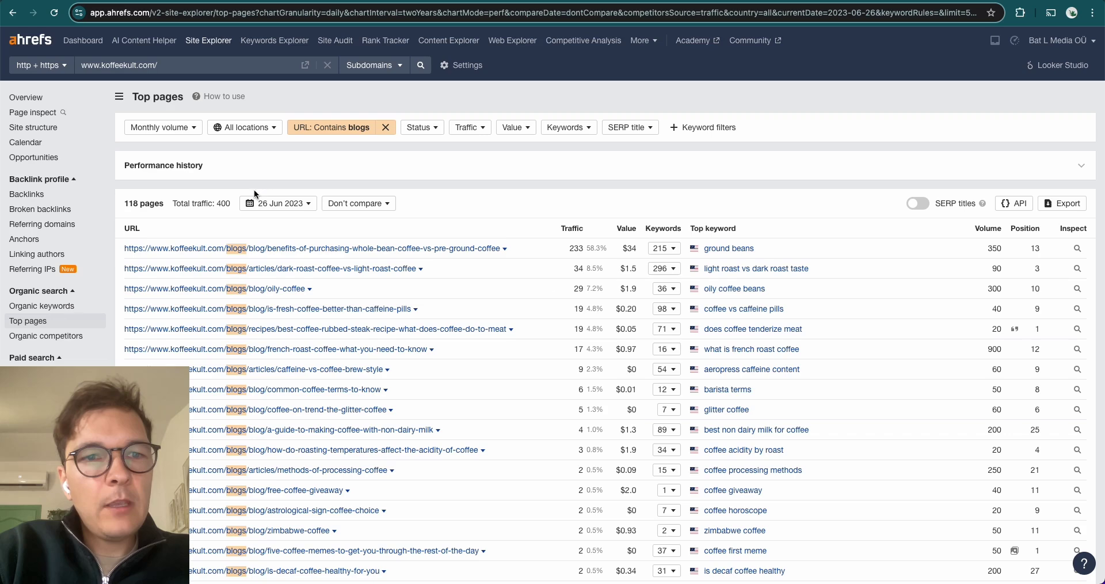
- Scroll through koffeekult's blog pages, ending on the mostracoffee.com blogs report (15 pages)
scroll(538, 188, "down", 1)
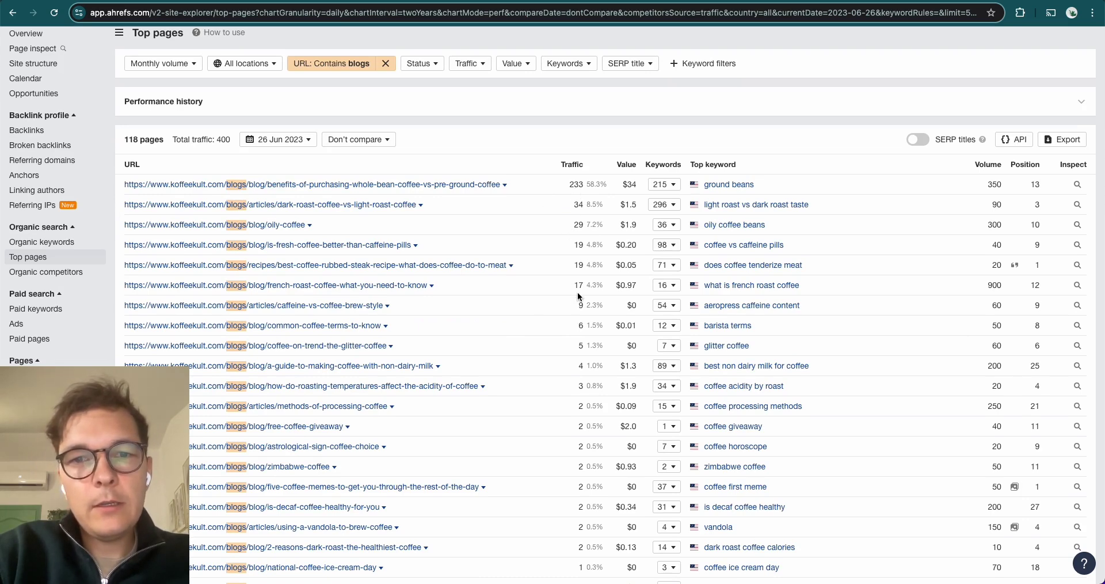
scroll(509, 338, "down", 11)
scroll(509, 339, "up", 12)
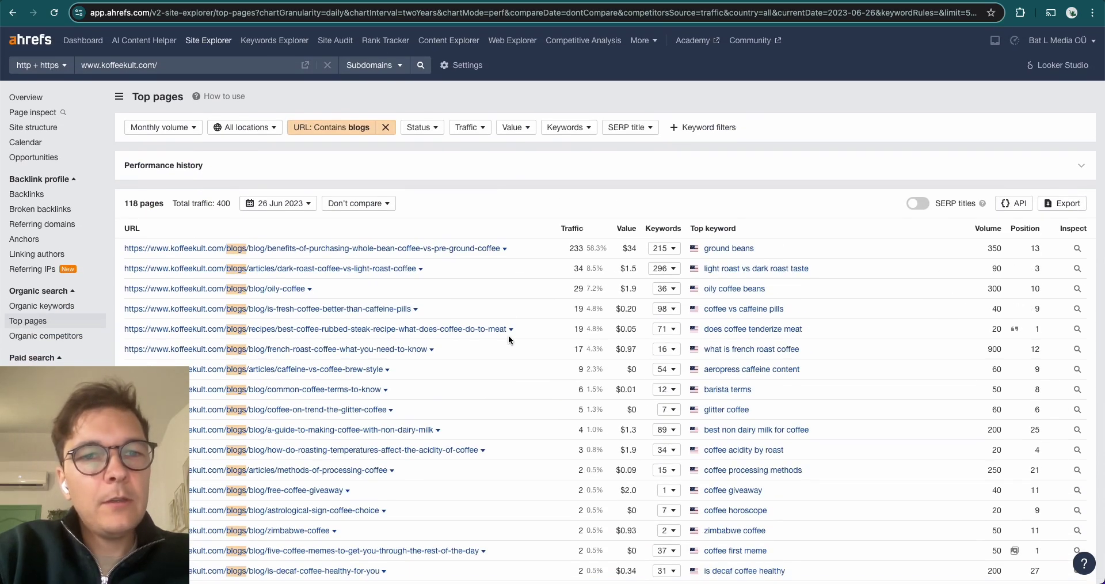
scroll(509, 335, "down", 4)
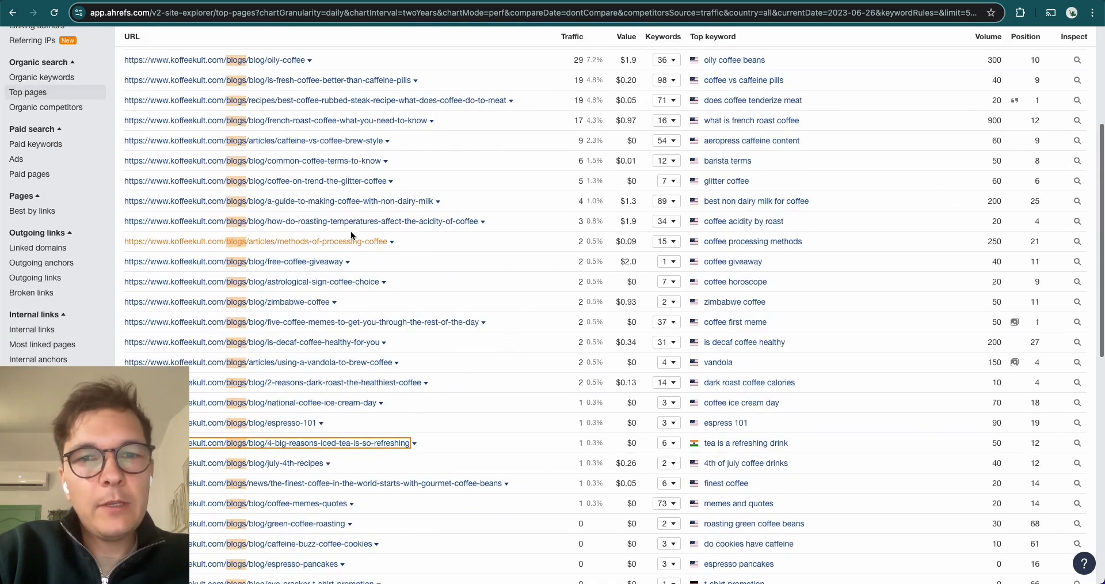
scroll(285, 191, "down", 6)
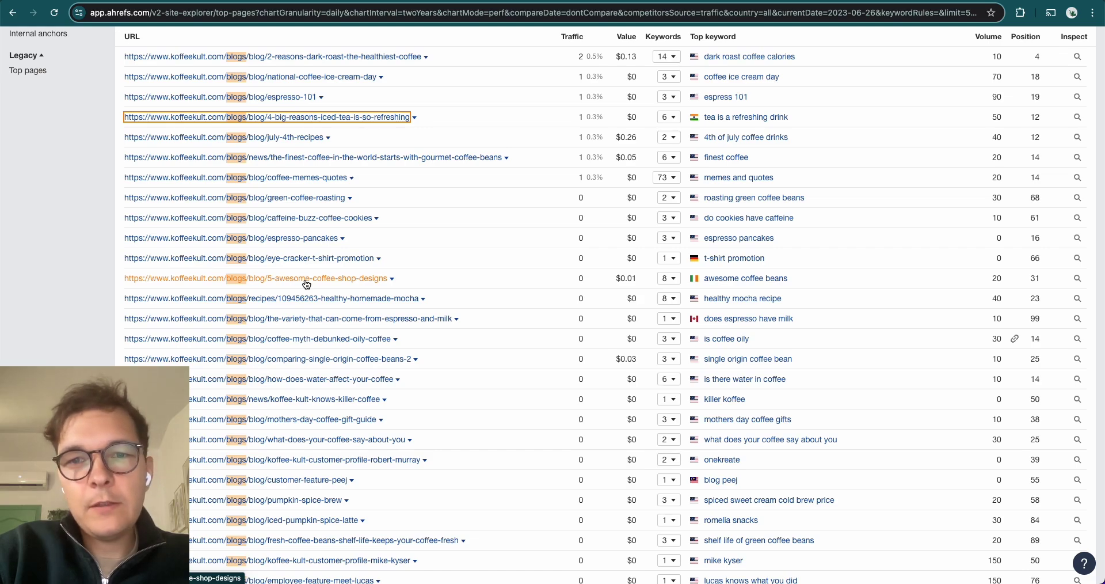
scroll(582, 275, "up", 10)
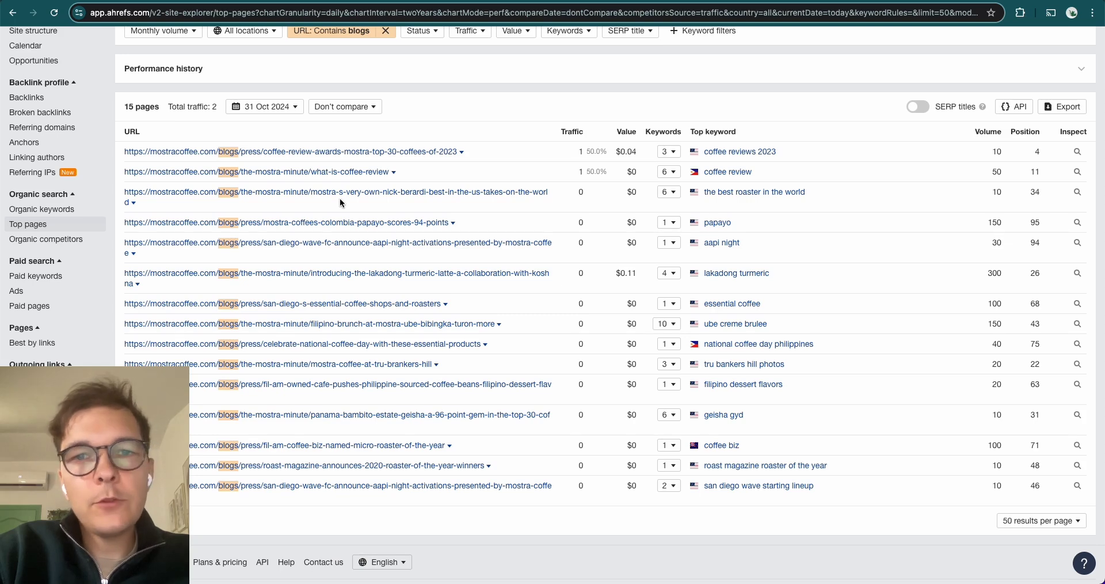
scroll(339, 198, "up", 1)
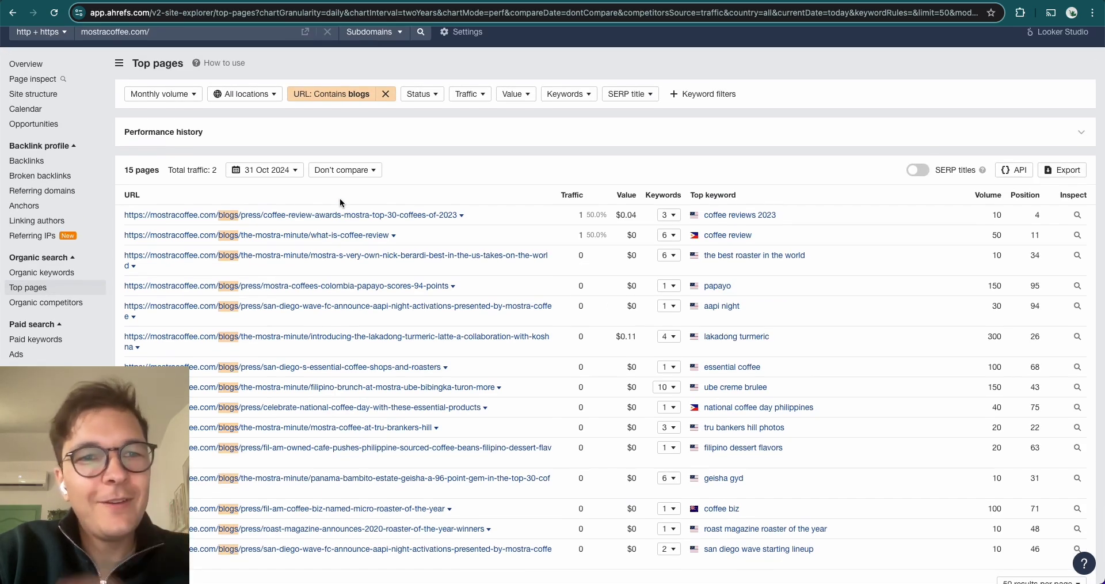
- Scroll through the mostracoffee results, ending on the beanbox.com /blog/ report (90 pages)
scroll(92, 96, "up", 1)
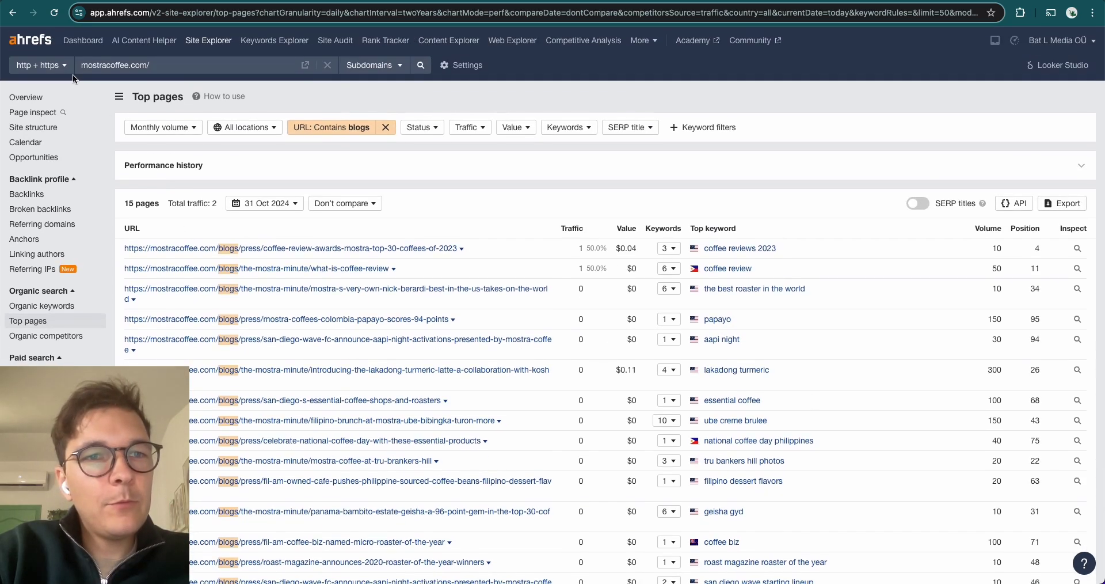
scroll(362, 317, "down", 1)
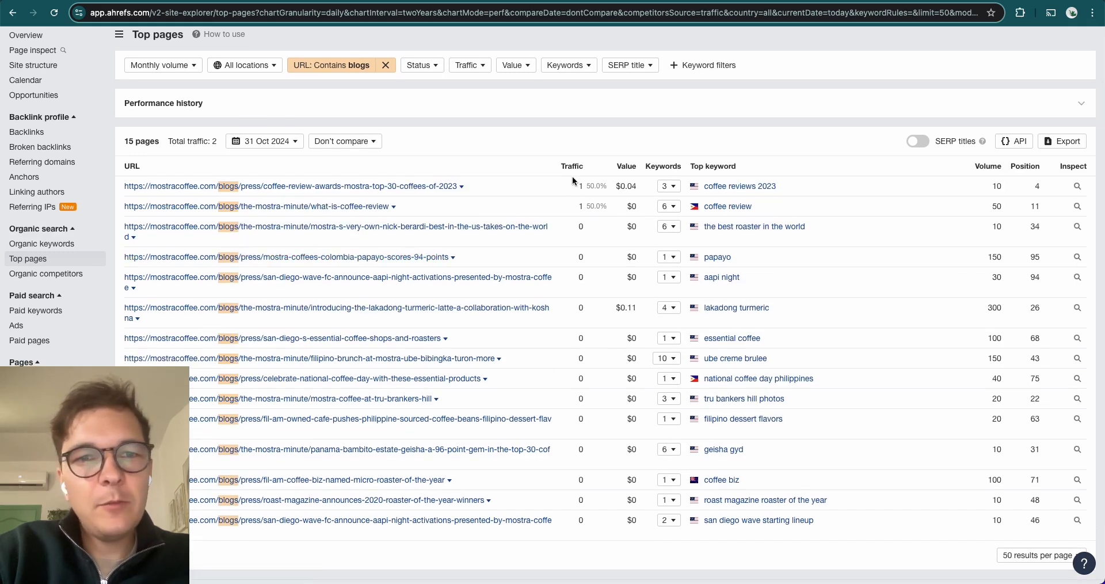
scroll(572, 176, "down", 1)
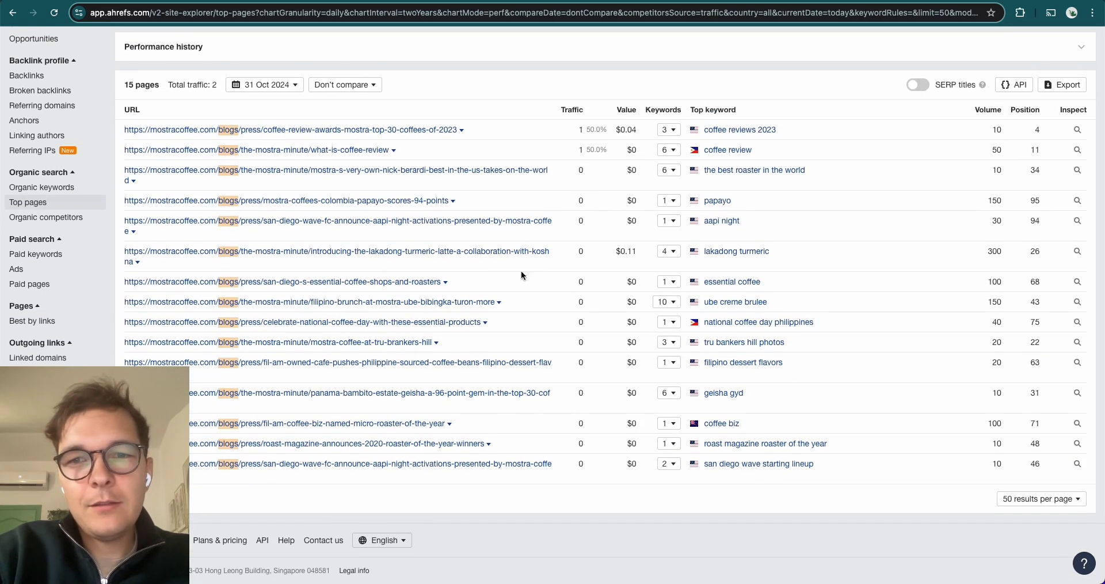
scroll(513, 270, "up", 2)
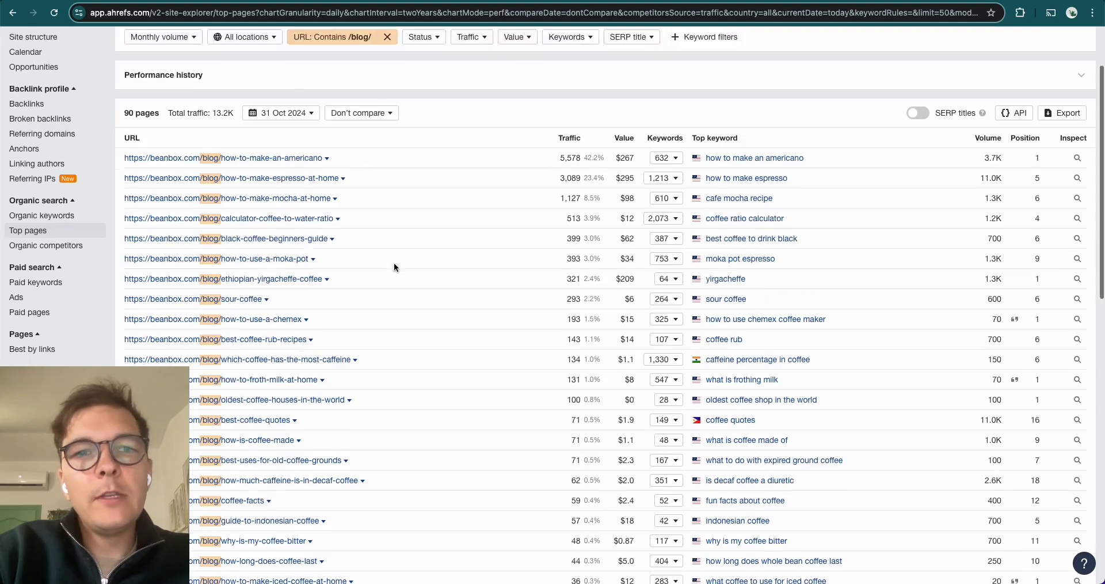
- Highlight the 5,578 traffic of how-to-make-an-americano in the beanbox Top pages table
scroll(395, 265, "up", 2)
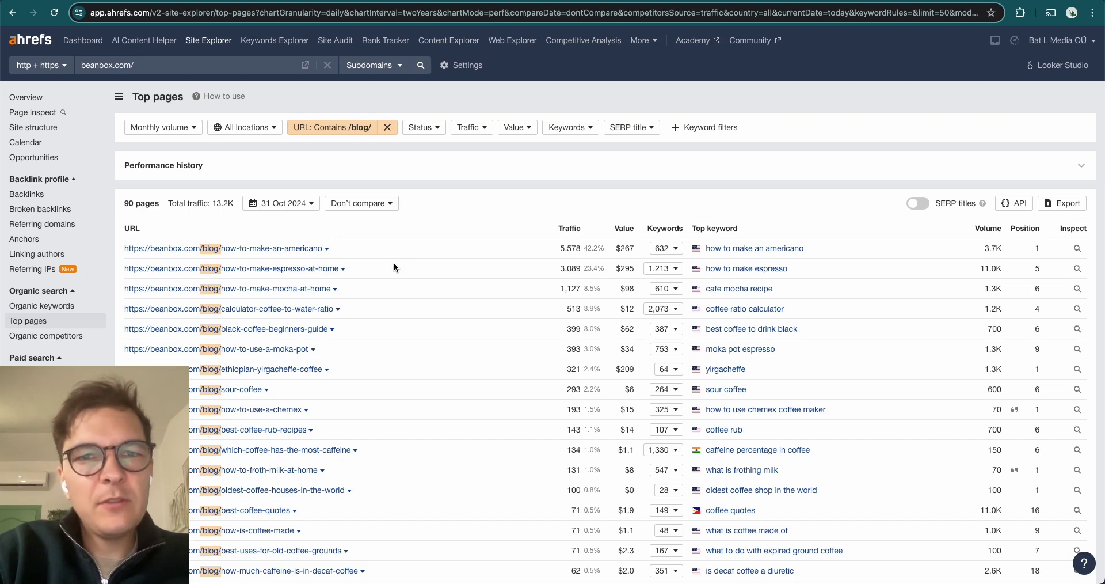
scroll(393, 262, "down", 1)
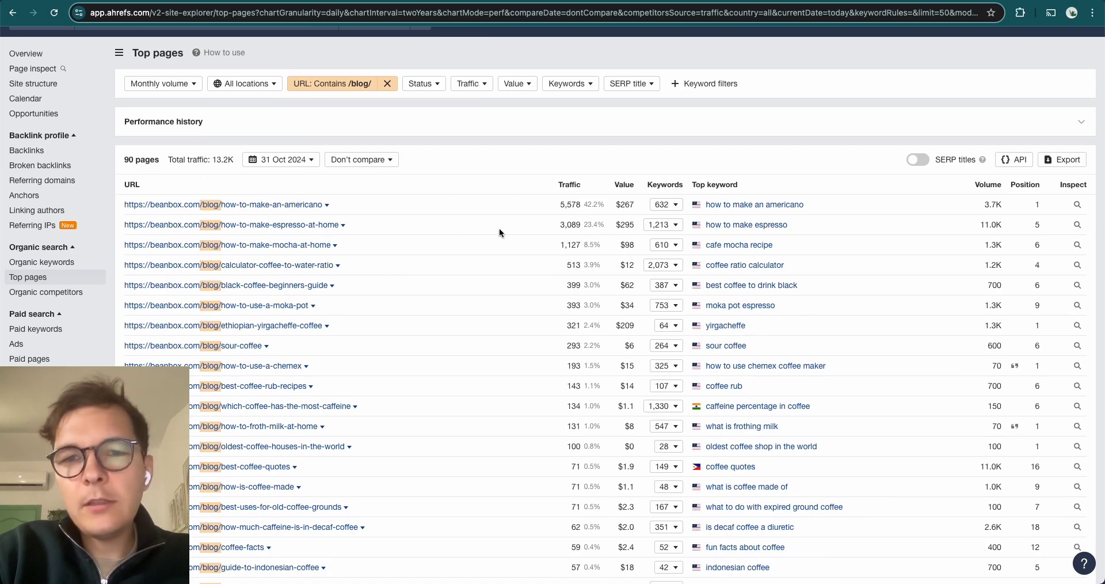
scroll(499, 228, "down", 2)
scroll(500, 228, "up", 3)
scroll(381, 284, "up", 5)
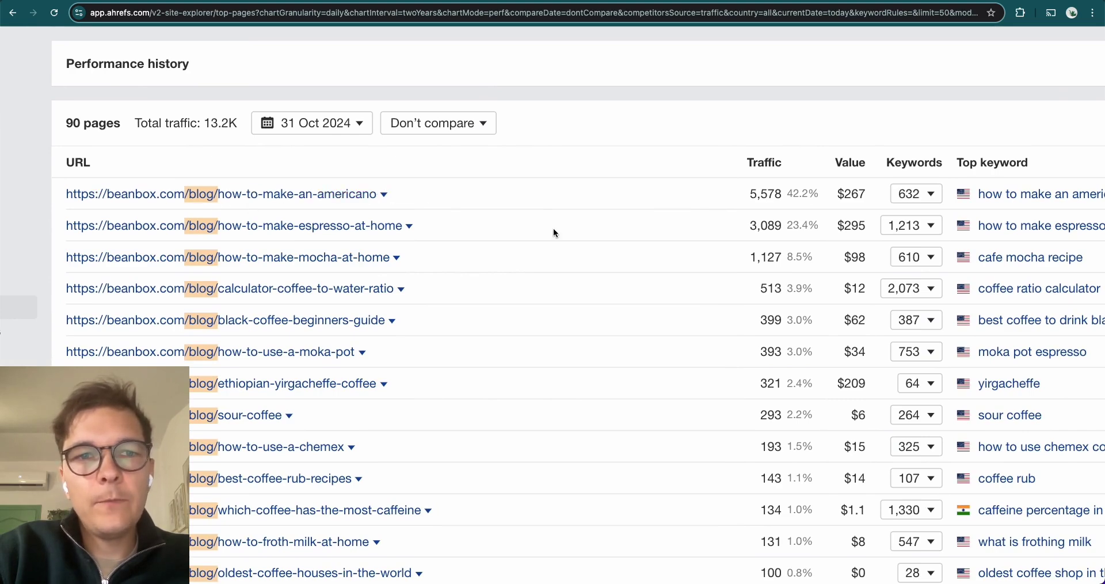
scroll(752, 190, "right", 5)
scroll(717, 212, "left", 7)
left_click_drag(872, 193, 908, 195)
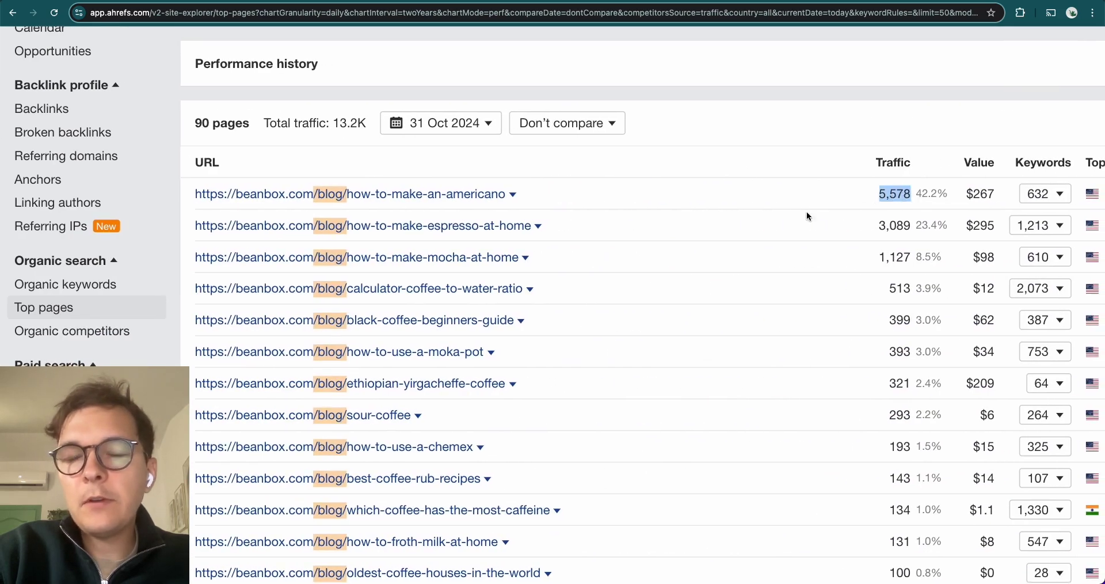
scroll(807, 221, "down", 5)
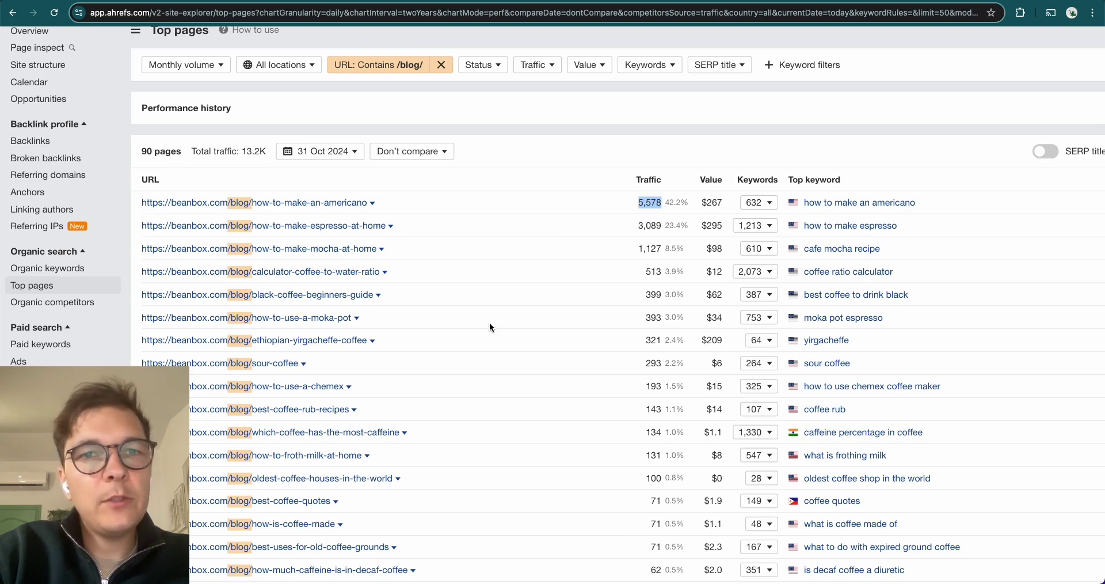
scroll(489, 327, "up", 1)
scroll(490, 327, "right", 2)
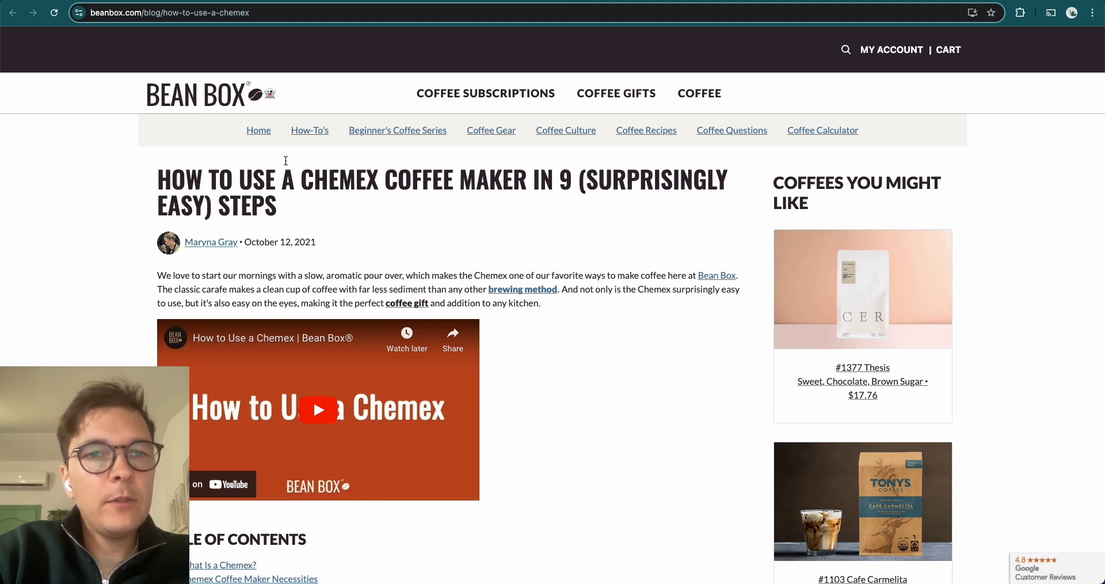
- Select the Chemex article headline, scroll to 'Chemex Coffee Maker Necessities', then back up
left_click_drag(235, 179, 518, 201)
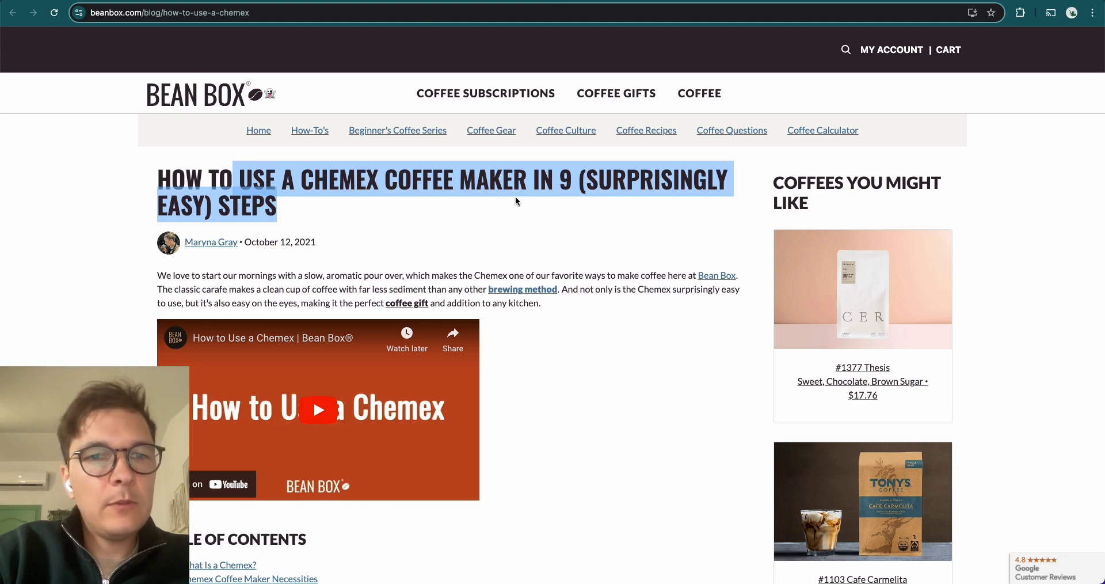
scroll(517, 201, "down", 1)
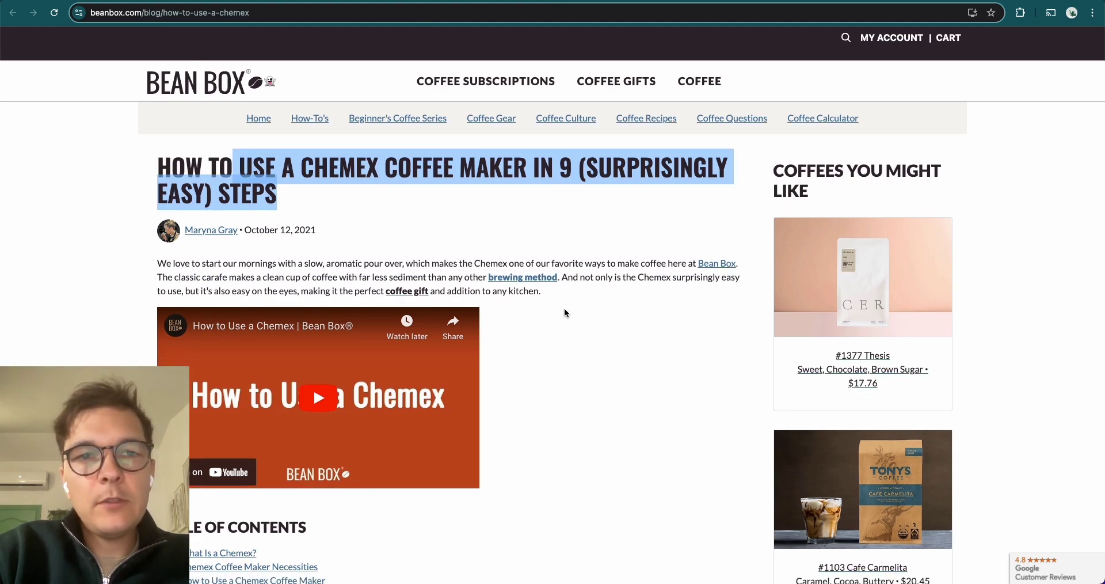
scroll(564, 311, "down", 2)
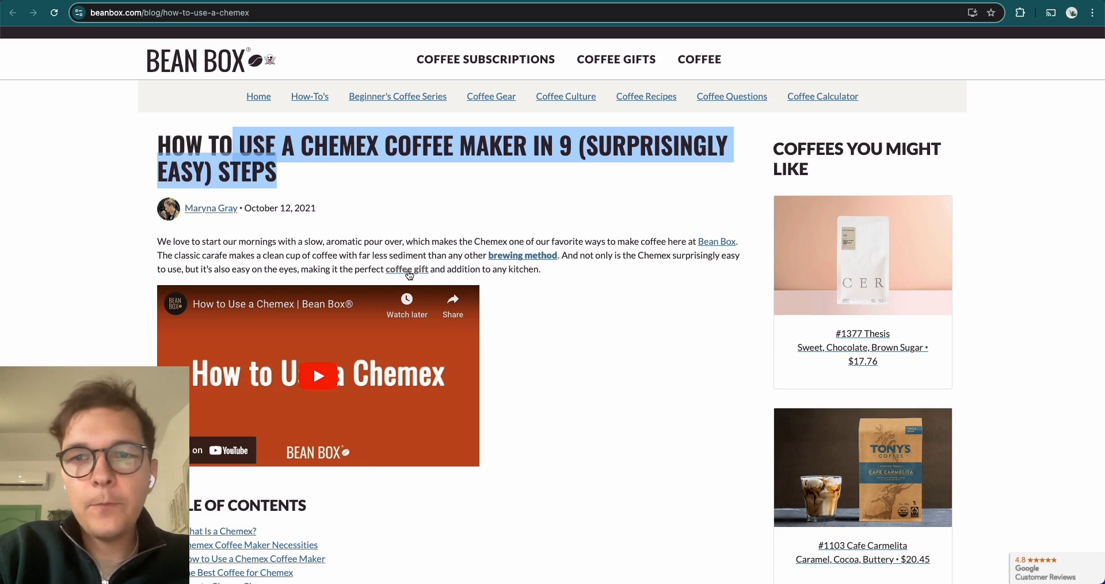
scroll(740, 396, "down", 4)
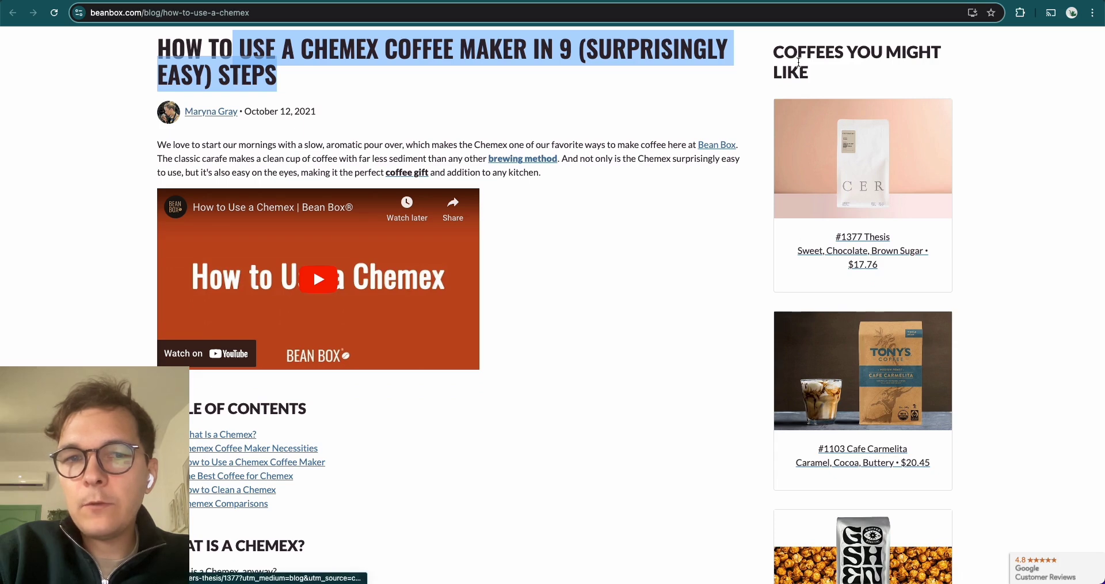
scroll(672, 353, "down", 8)
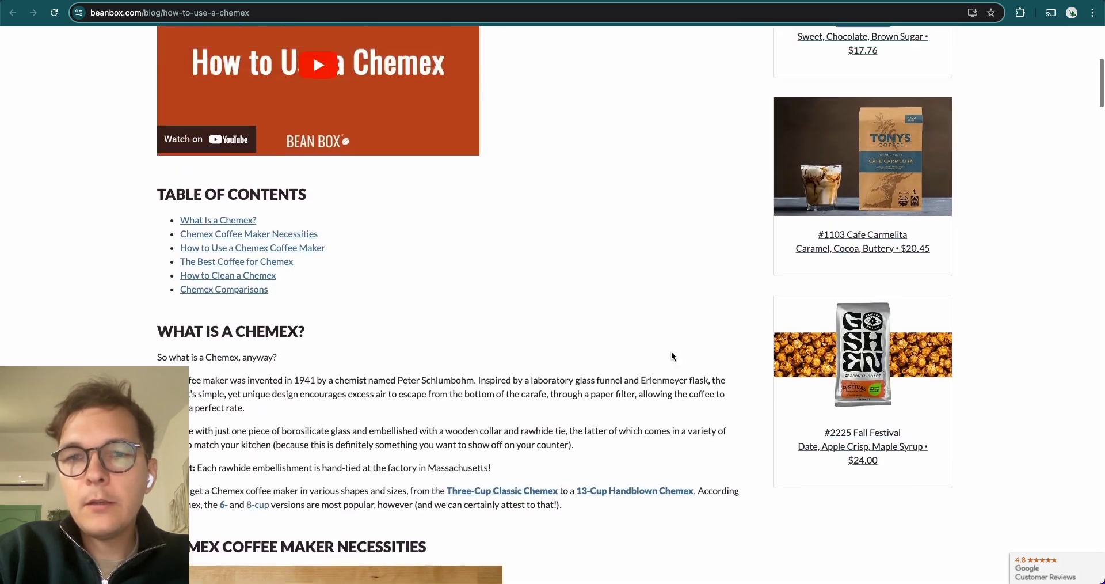
scroll(671, 351, "up", 5)
scroll(574, 430, "up", 8)
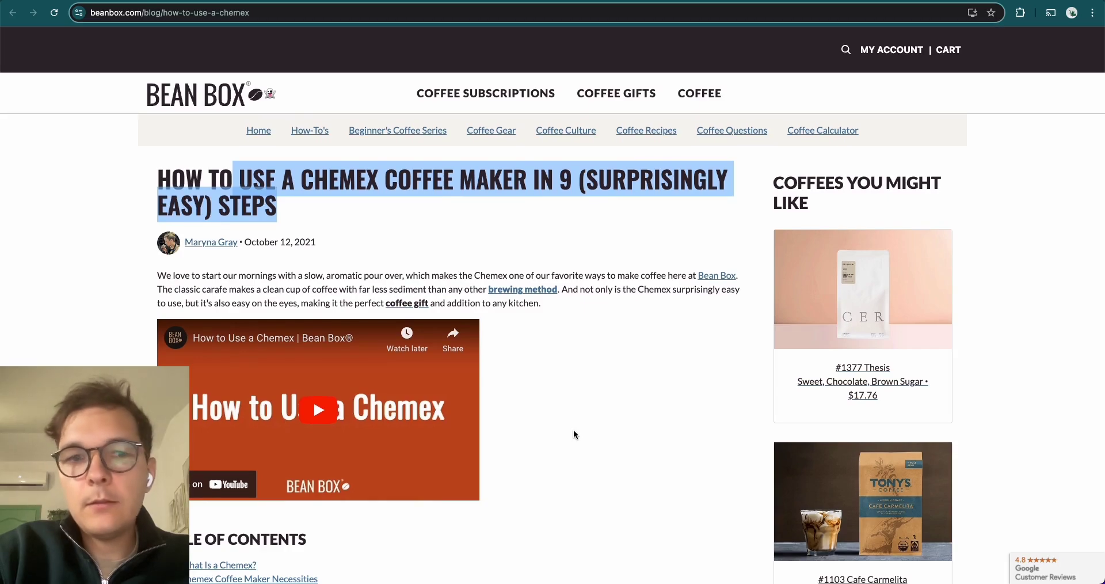
scroll(688, 338, "down", 12)
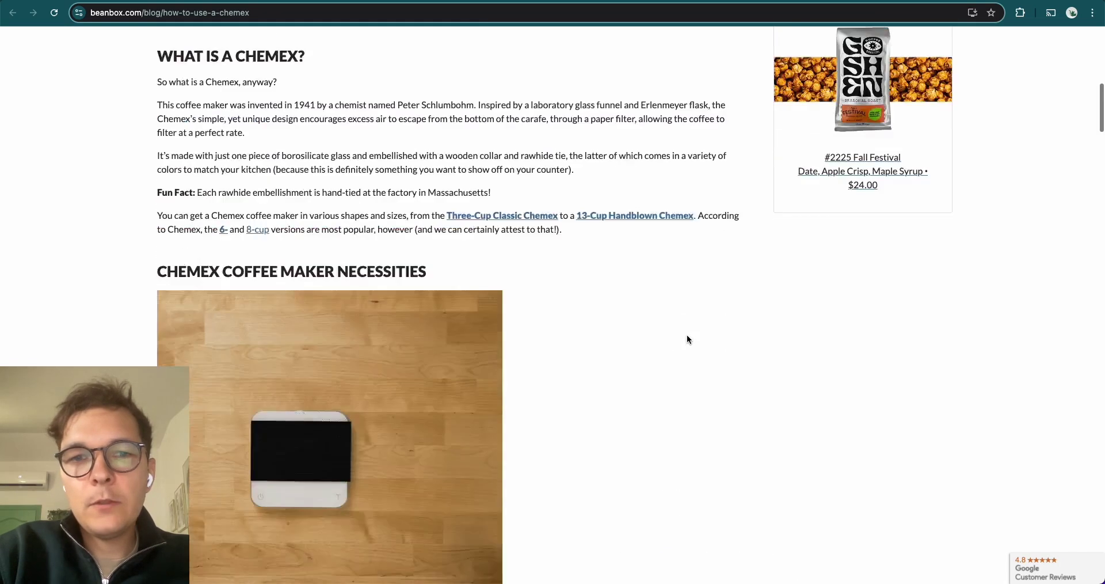
scroll(688, 339, "up", 15)
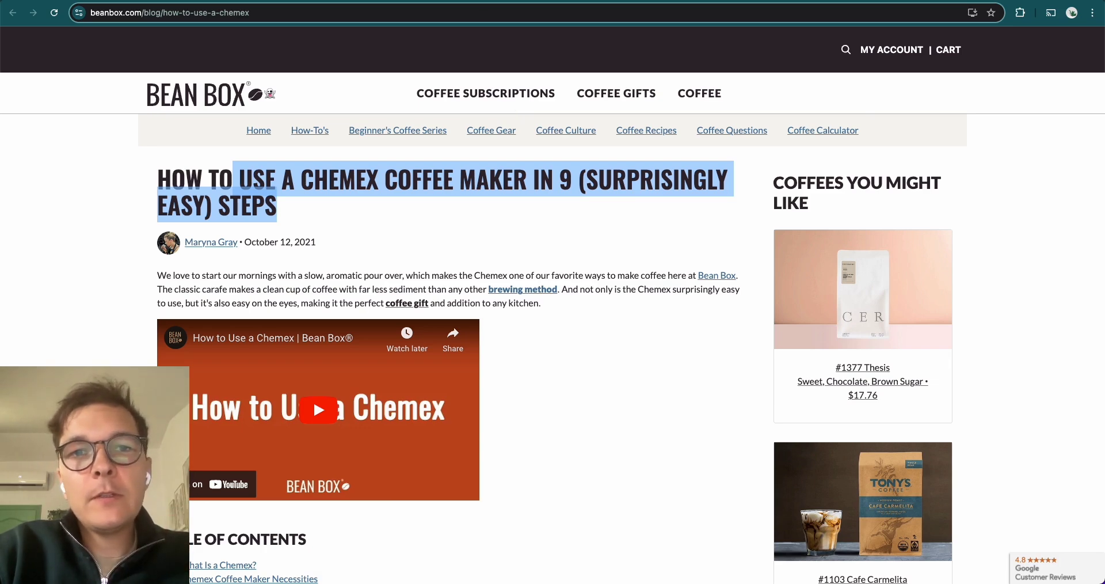
- Review Bean Box's /blog/ top pages by traffic out to the Position column, then go to the URLs traffic spreadsheet
key("ctrl+Tab")
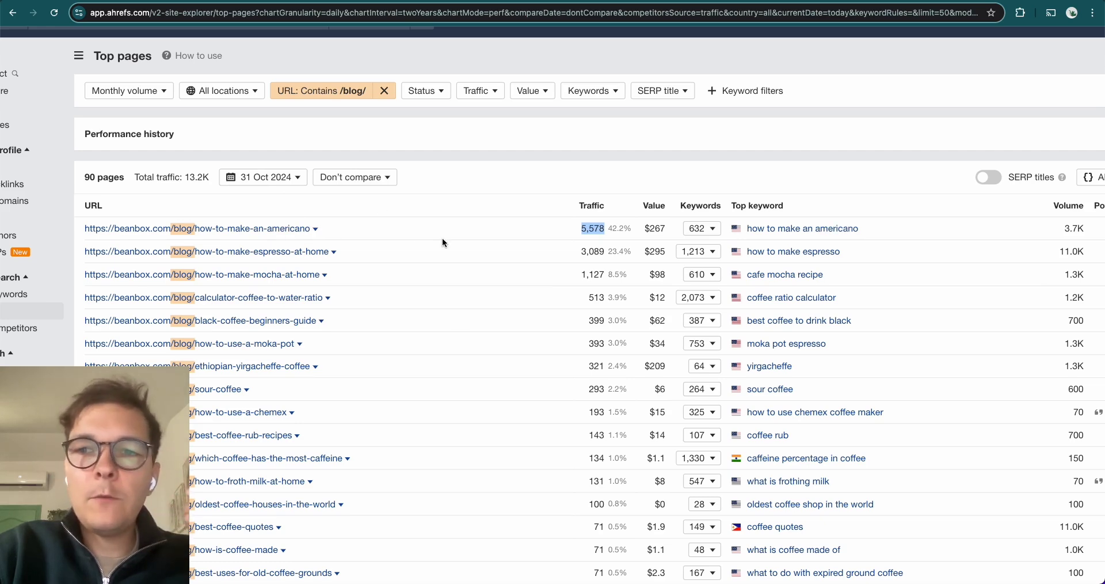
scroll(442, 242, "right", 3)
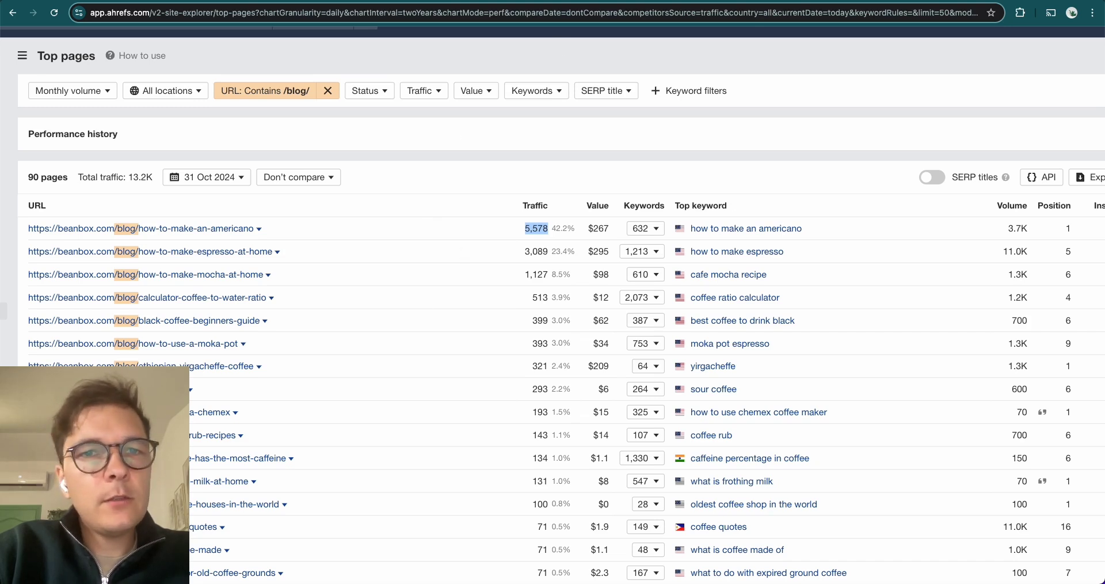
left_click(639, 2)
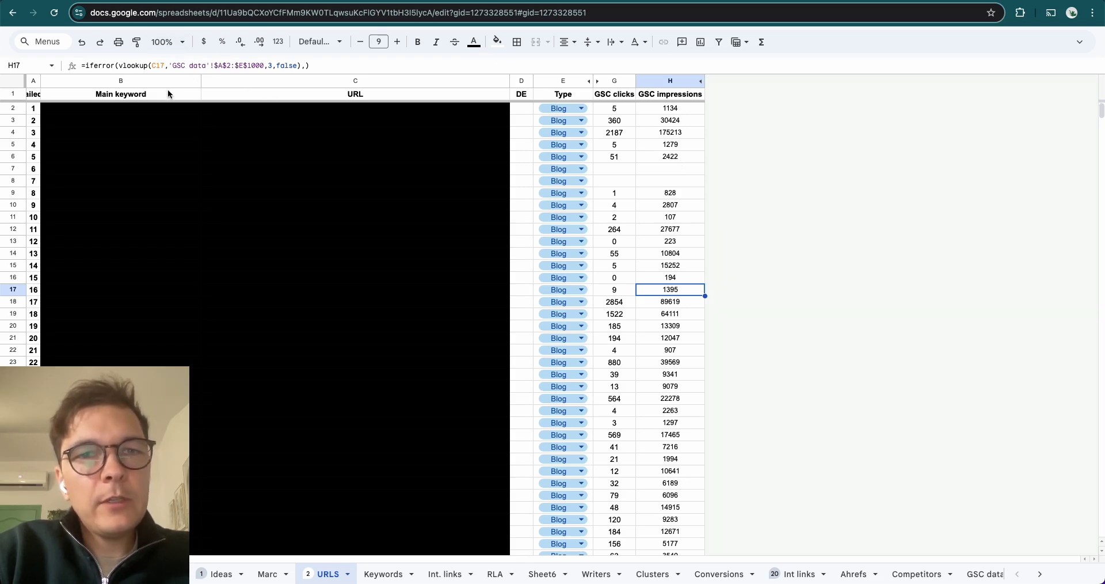
- Check the blog URLs' GSC clicks, noting the empty cells G7:G8, then move to the other client's URLs sheet
left_click(348, 97)
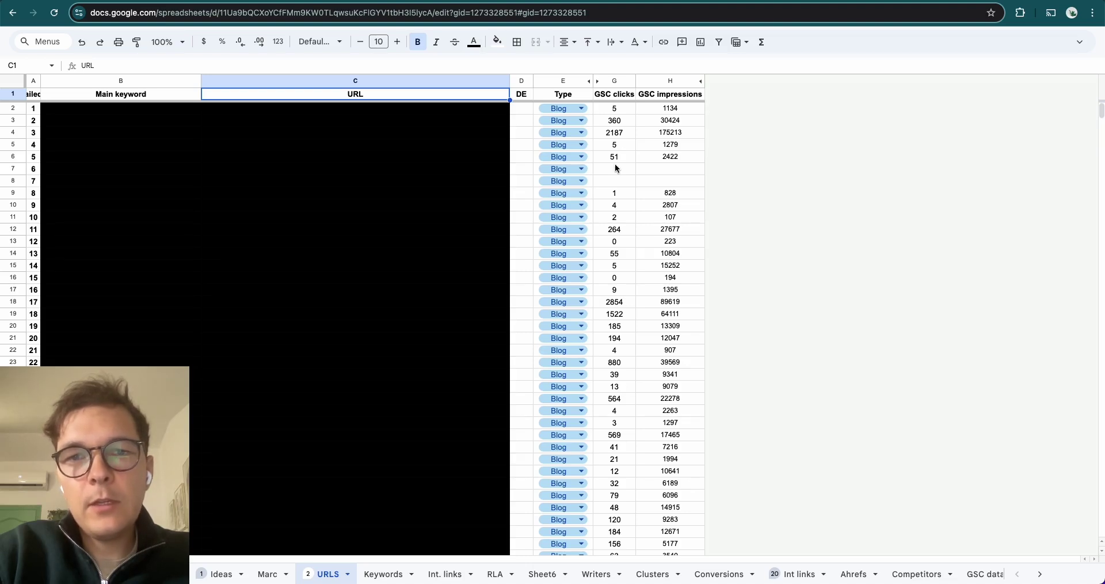
left_click_drag(615, 168, 616, 185)
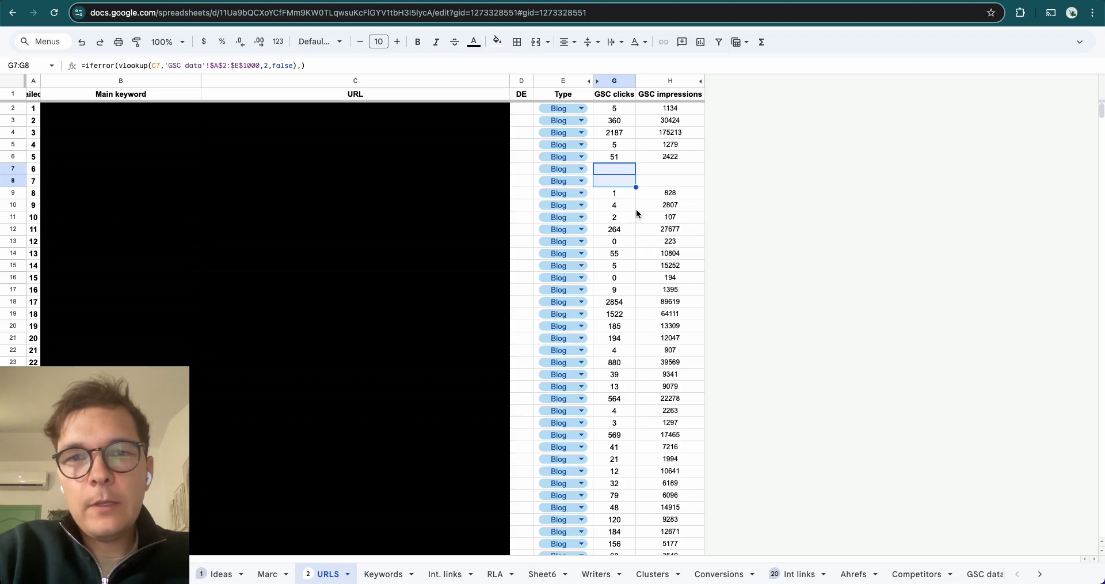
key("super+Up")
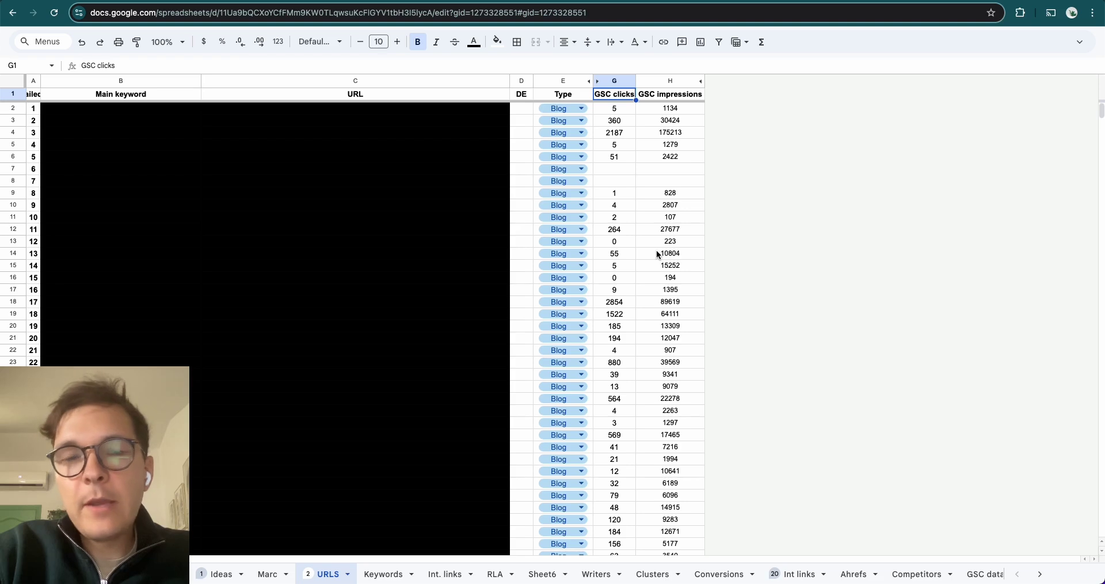
key("ctrl+Tab")
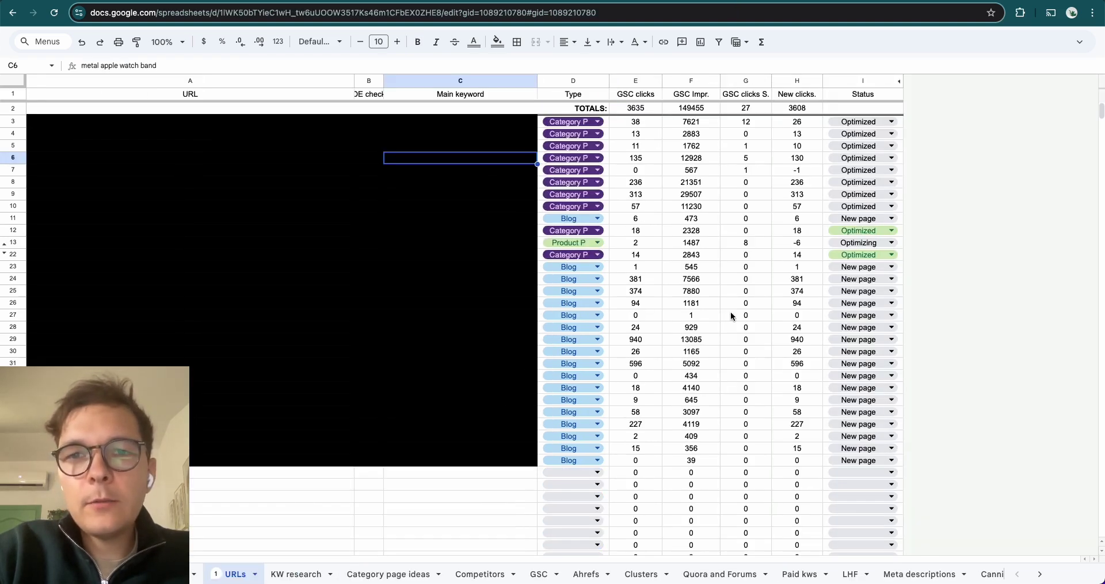
- Look over the second client's GSC clicks and page Type columns, then bring up redbat.agency/mini/
left_click(655, 98)
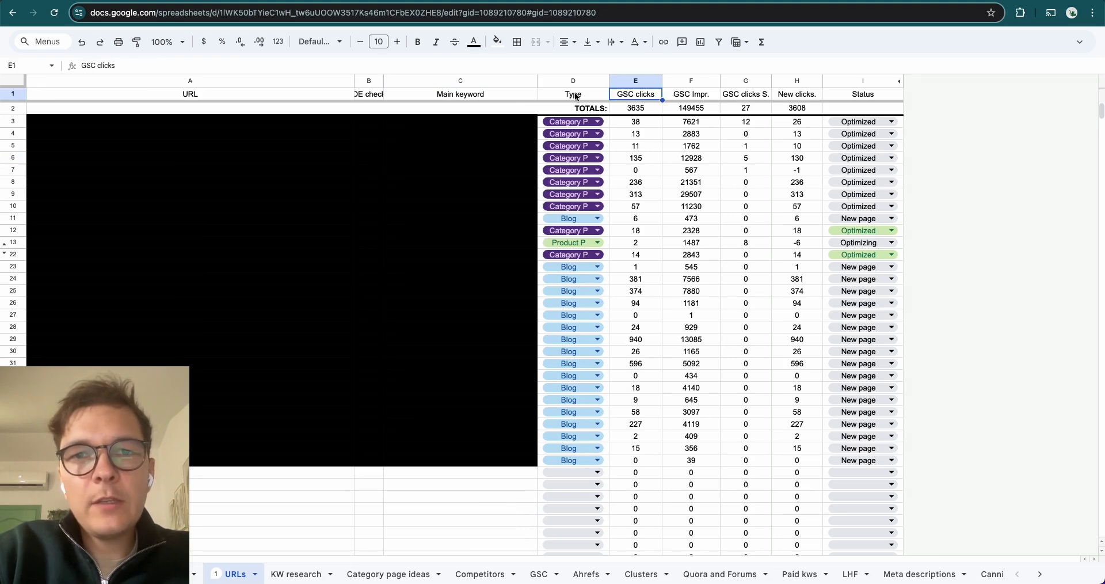
left_click(577, 97)
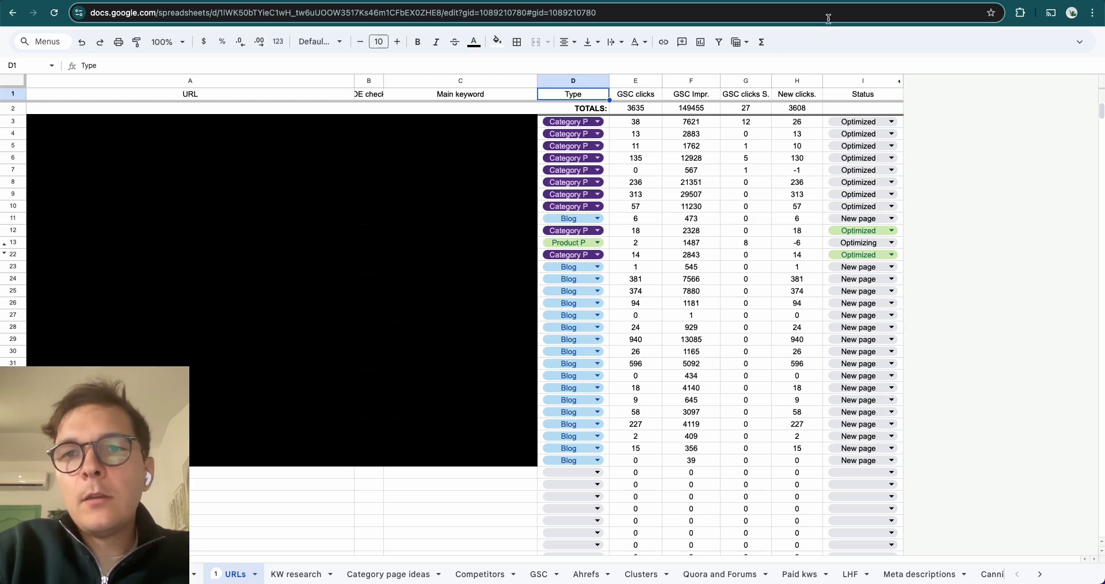
key("ctrl+Tab")
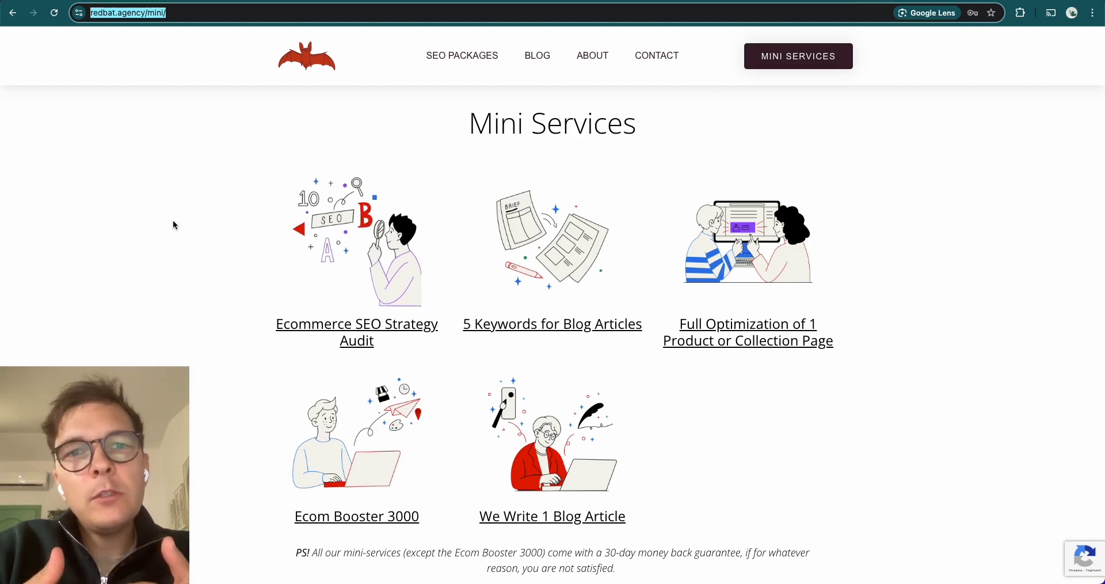
key("ctrl+Tab")
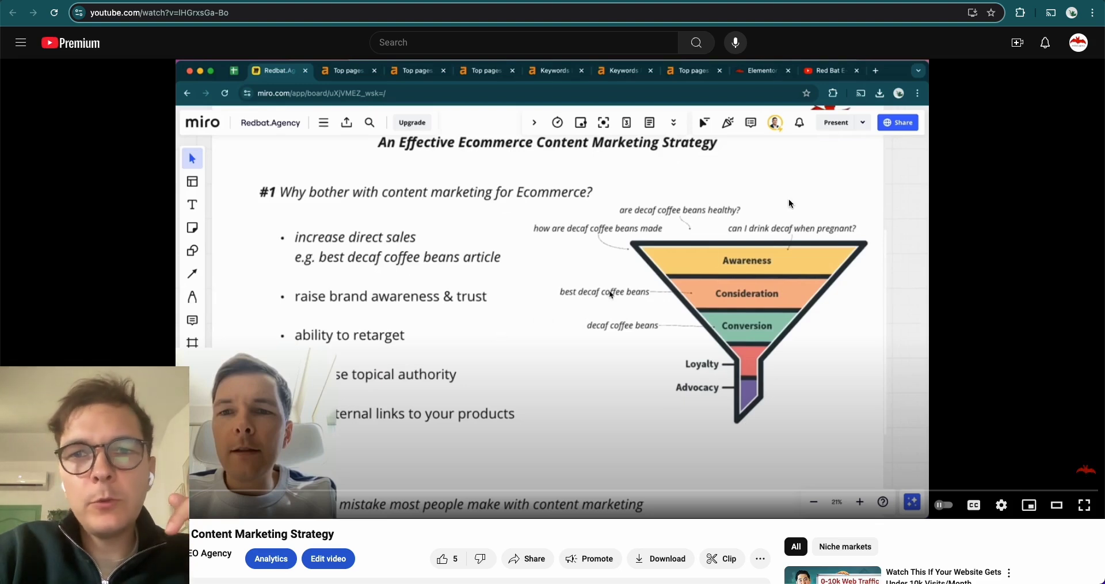
key("ctrl+shift+Tab")
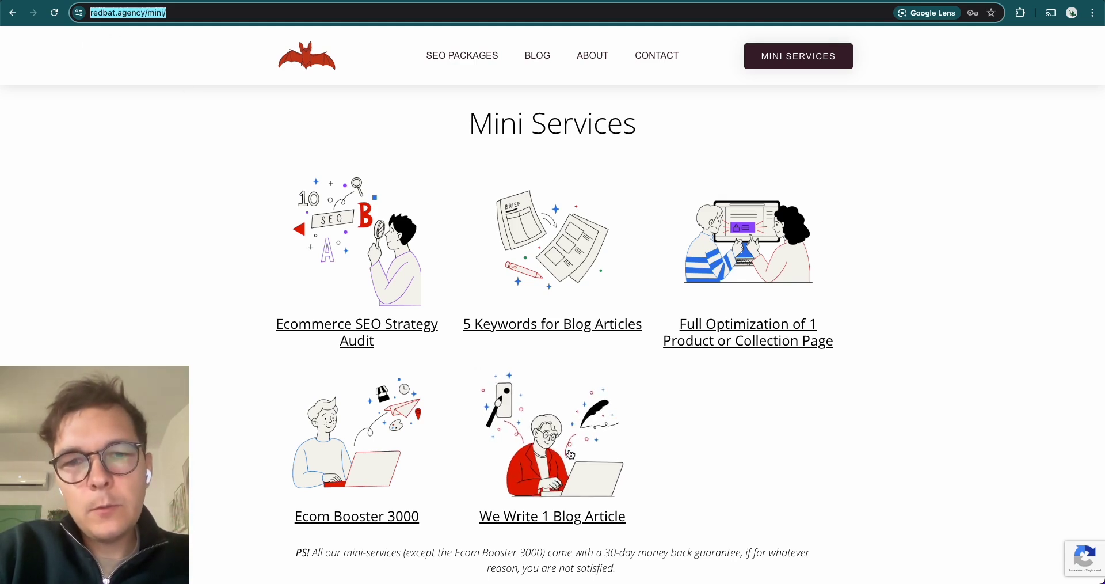
key("Return")
- Open the We Write 1 Blog Article page and highlight its included items: topic ideas, internal links, 3+ images
left_click(549, 452)
scroll(548, 453, "down", 1)
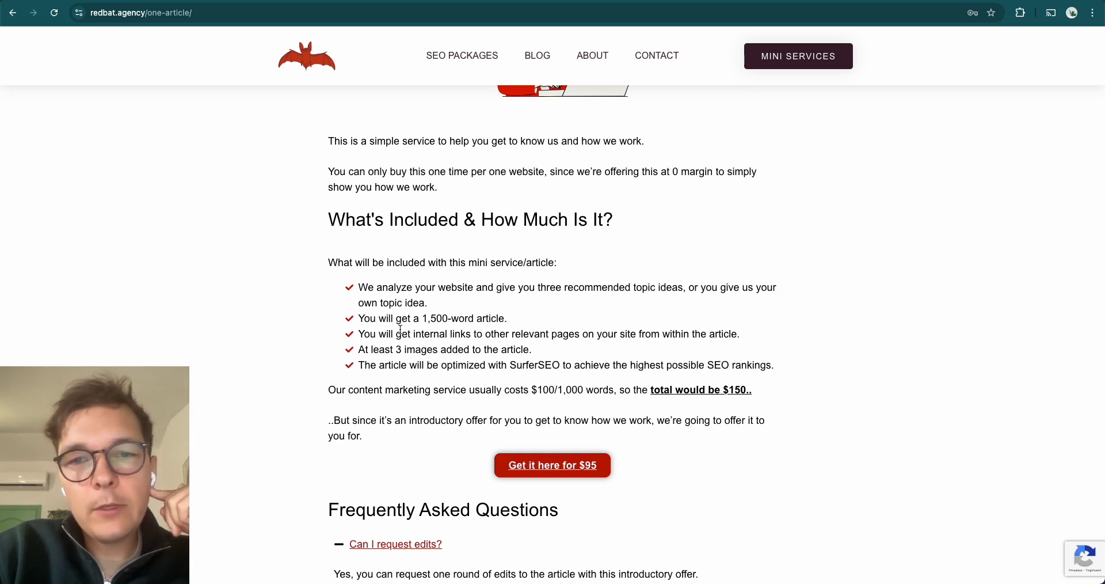
left_click_drag(395, 287, 507, 350)
scroll(507, 351, "down", 3)
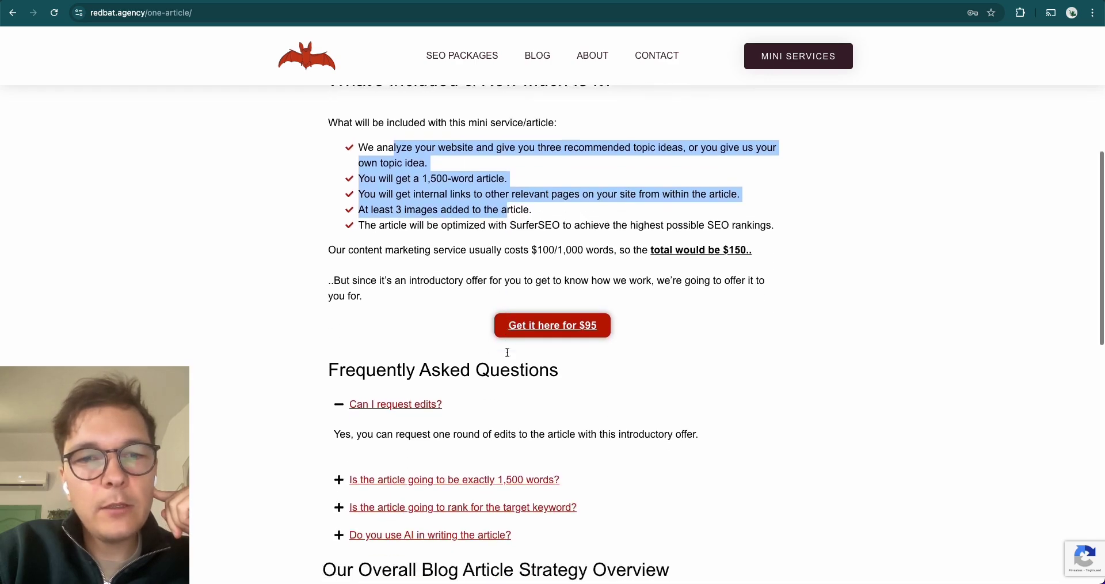
scroll(507, 352, "up", 4)
- Read through the rest of the page and highlight the $95 pricing sentence
scroll(509, 357, "down", 8)
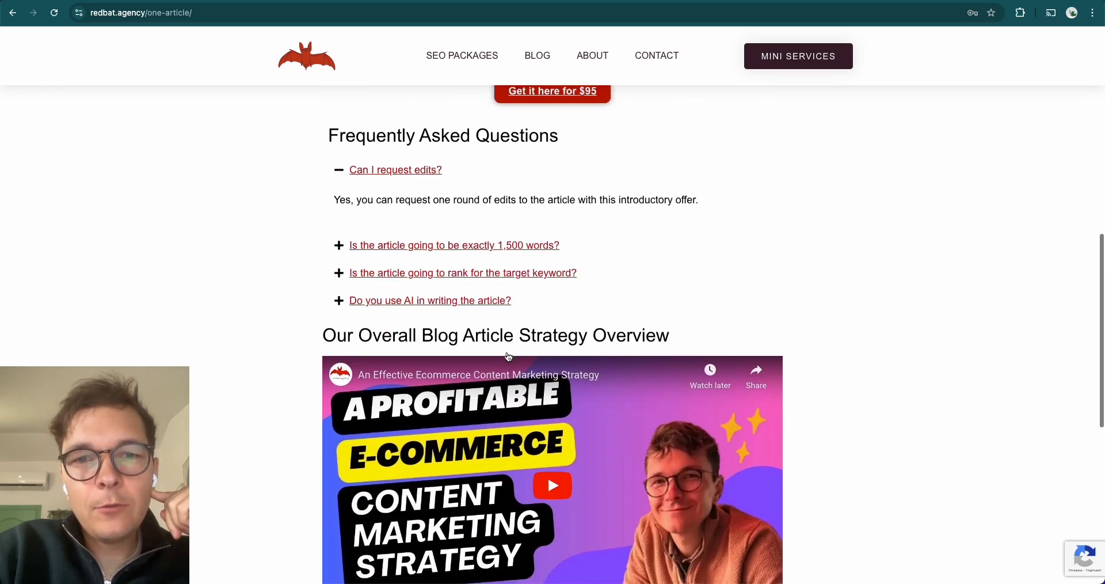
scroll(509, 357, "down", 3)
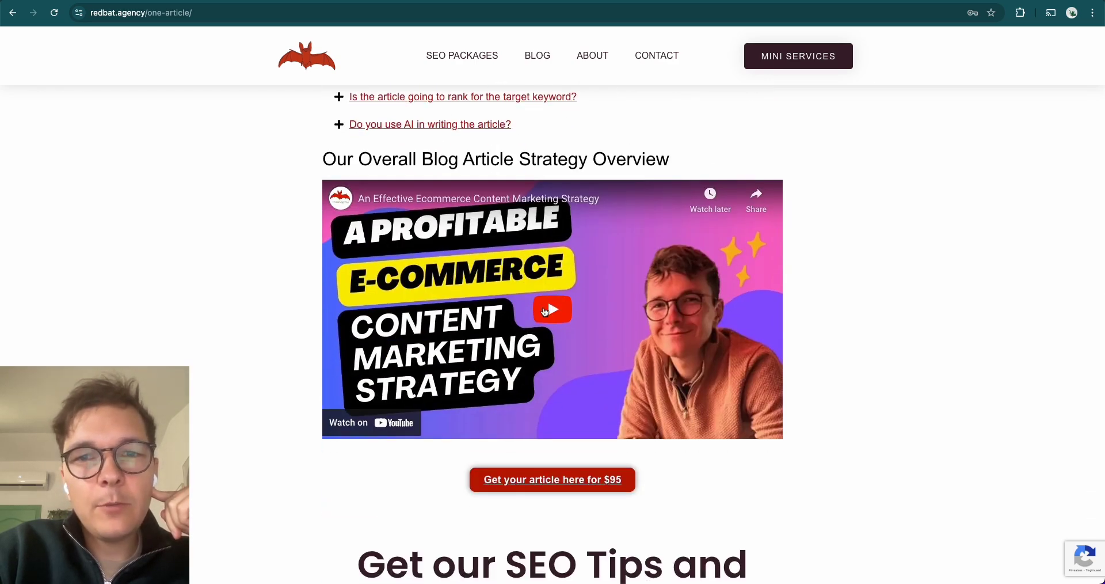
scroll(578, 250, "down", 1)
scroll(579, 250, "down", 3)
scroll(576, 357, "up", 12)
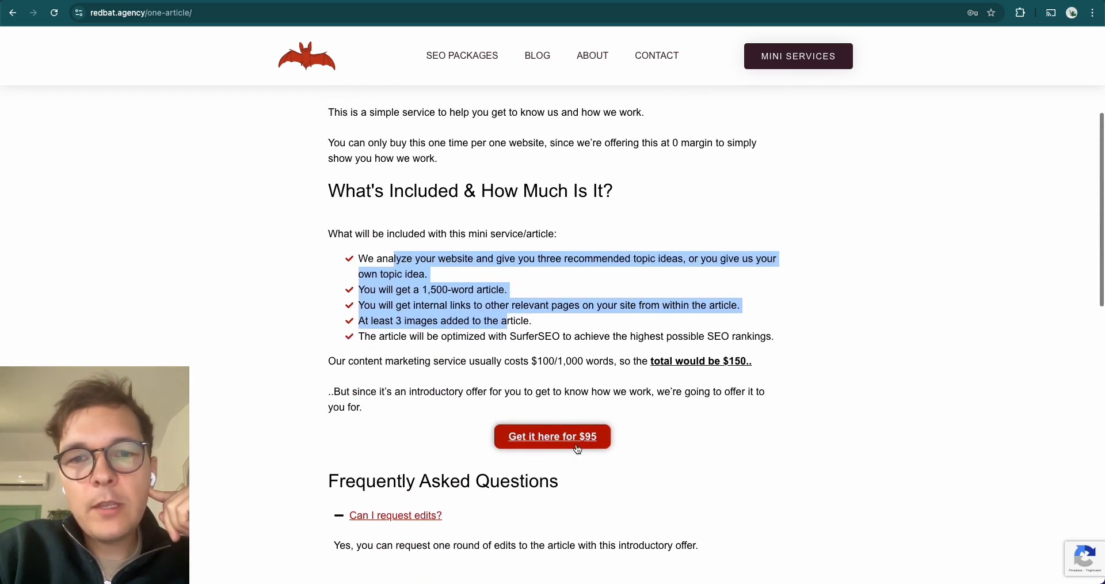
scroll(665, 441, "up", 4)
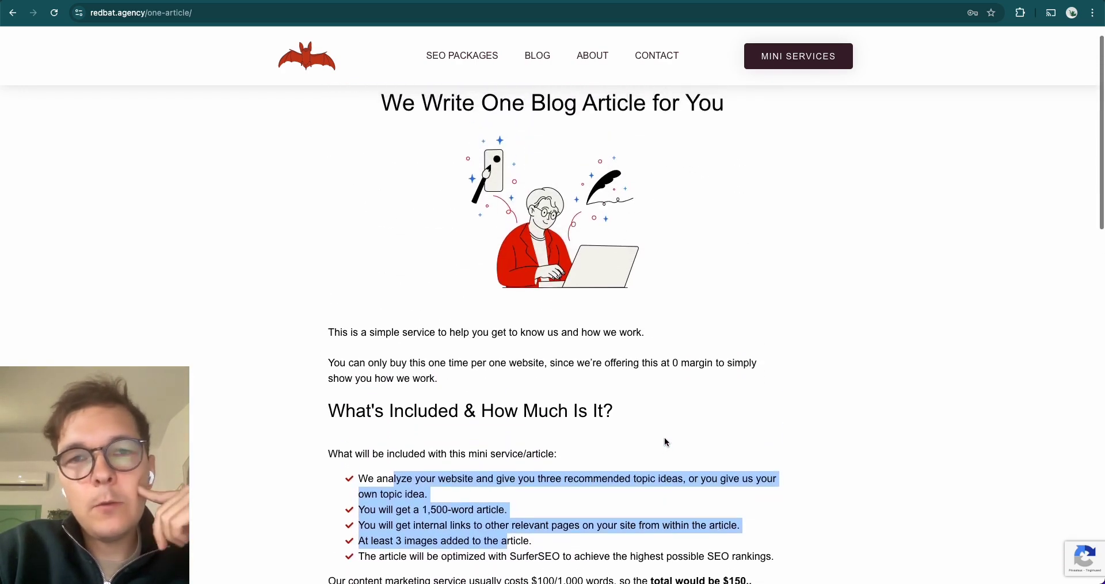
scroll(410, 397, "down", 4)
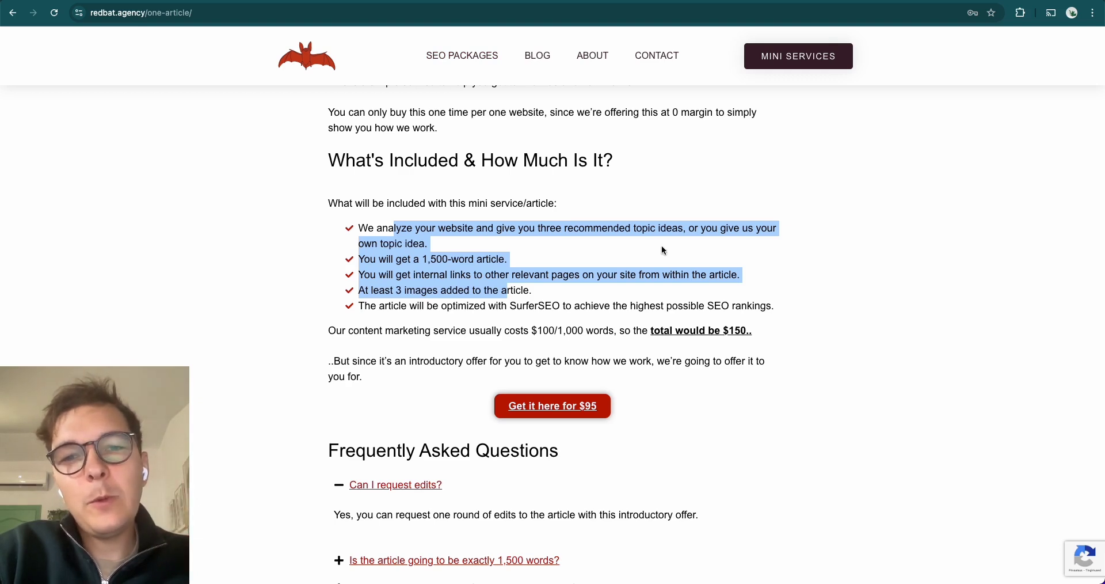
scroll(662, 246, "down", 1)
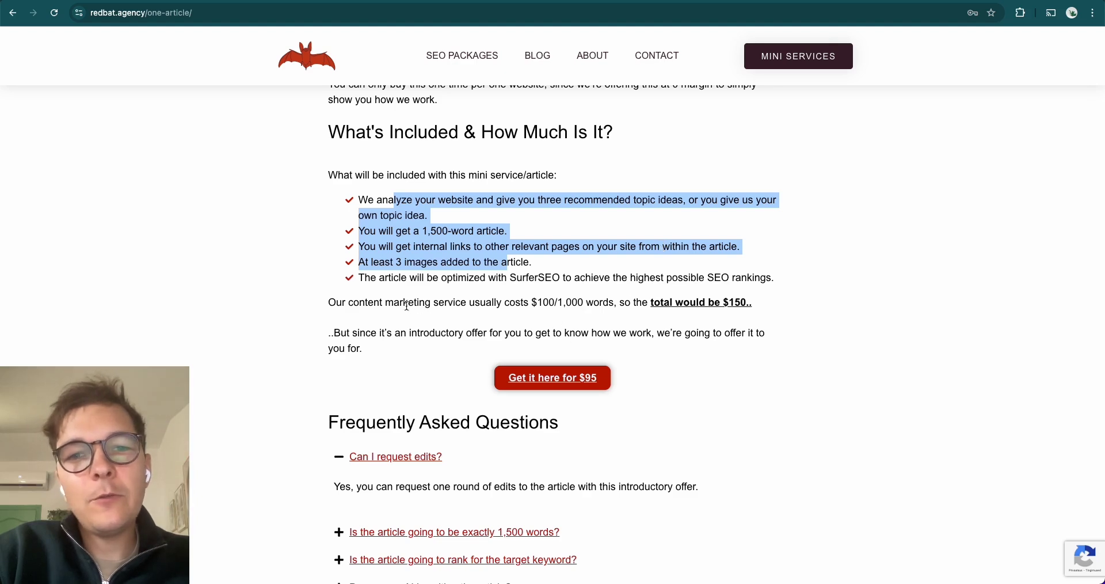
left_click_drag(405, 305, 557, 332)
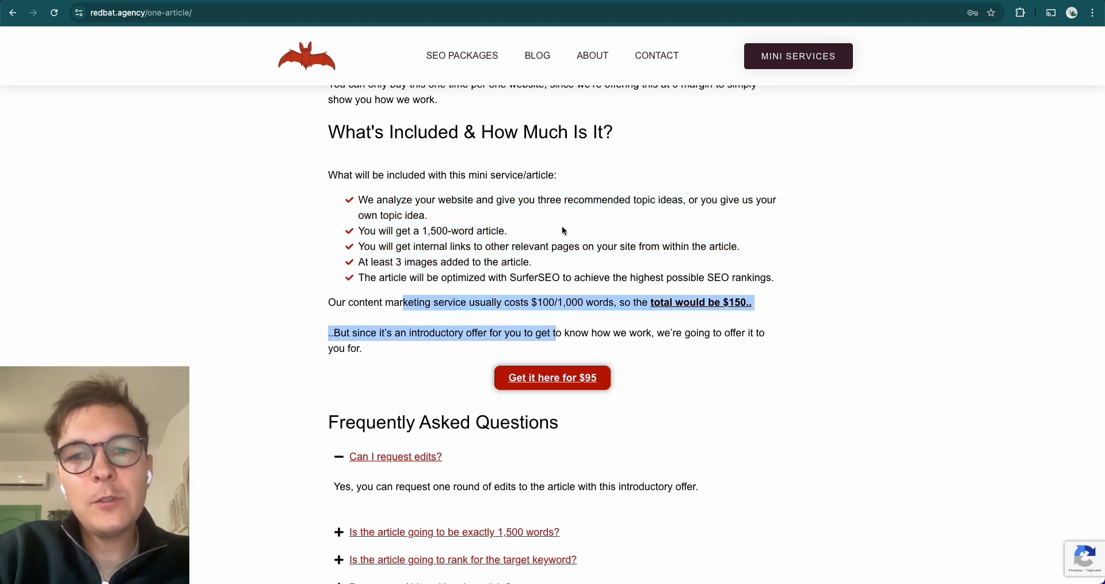
scroll(562, 227, "down", 10)
scroll(563, 231, "up", 15)
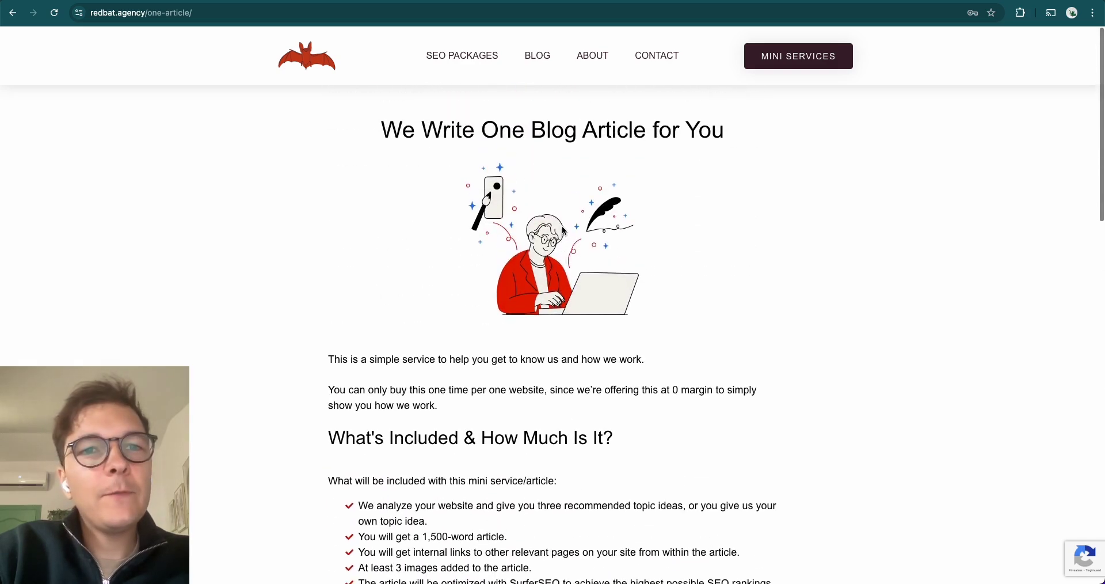